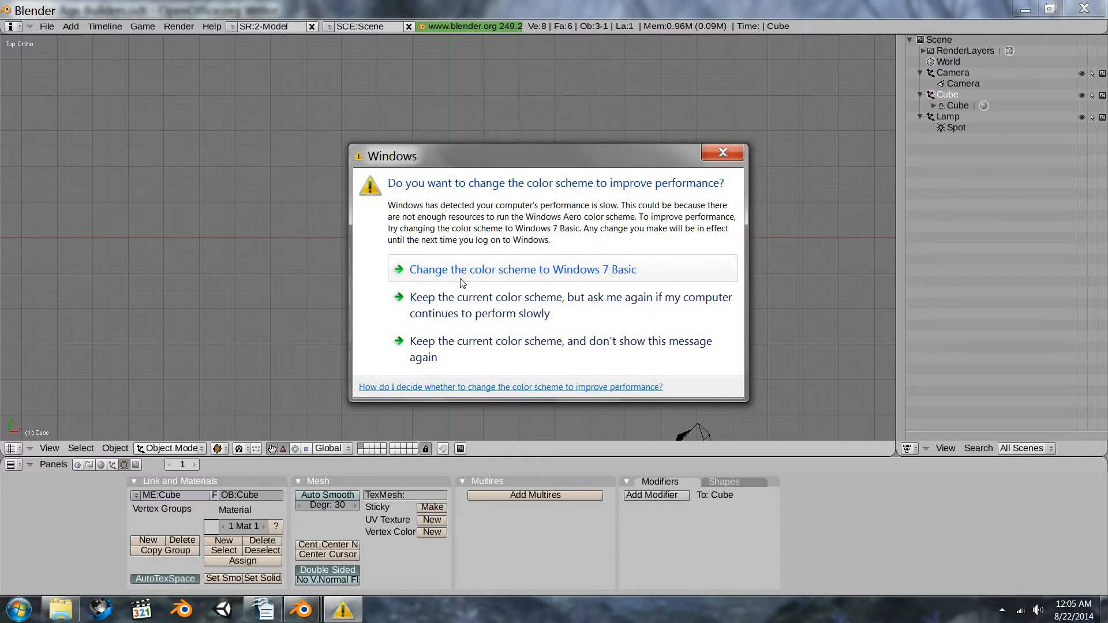
# - Keep the current color scheme without showing the message again, and bring up the Part 3 – Design Principles notes in OpenOffice Writer
pyautogui.click(446, 345)
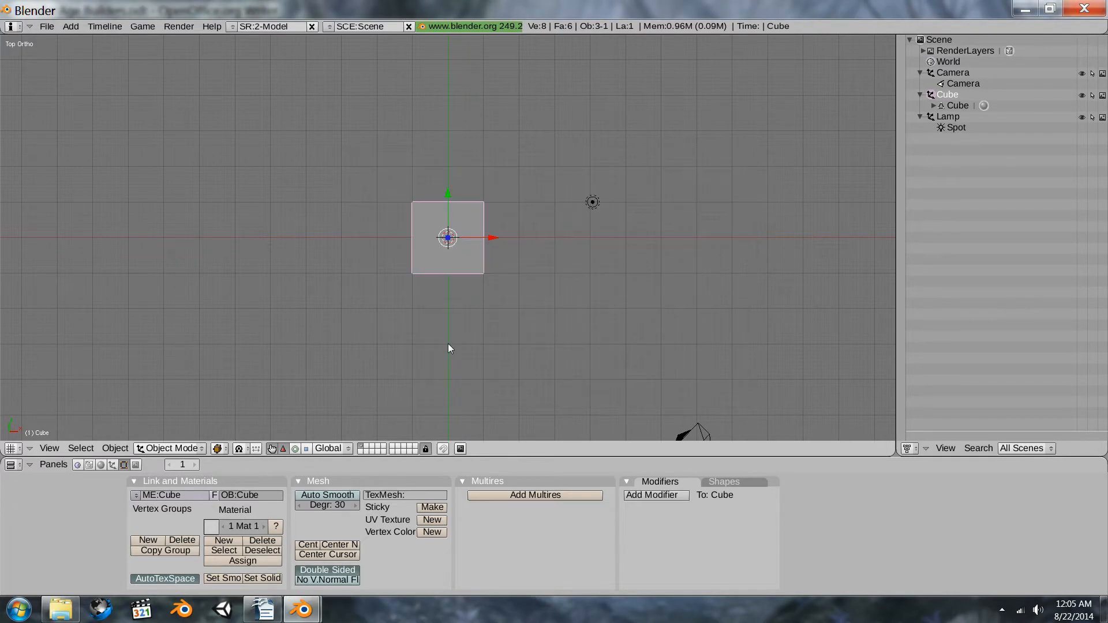
pyautogui.moveTo(1104, 579)
pyautogui.moveTo(263, 609)
pyautogui.click(263, 539)
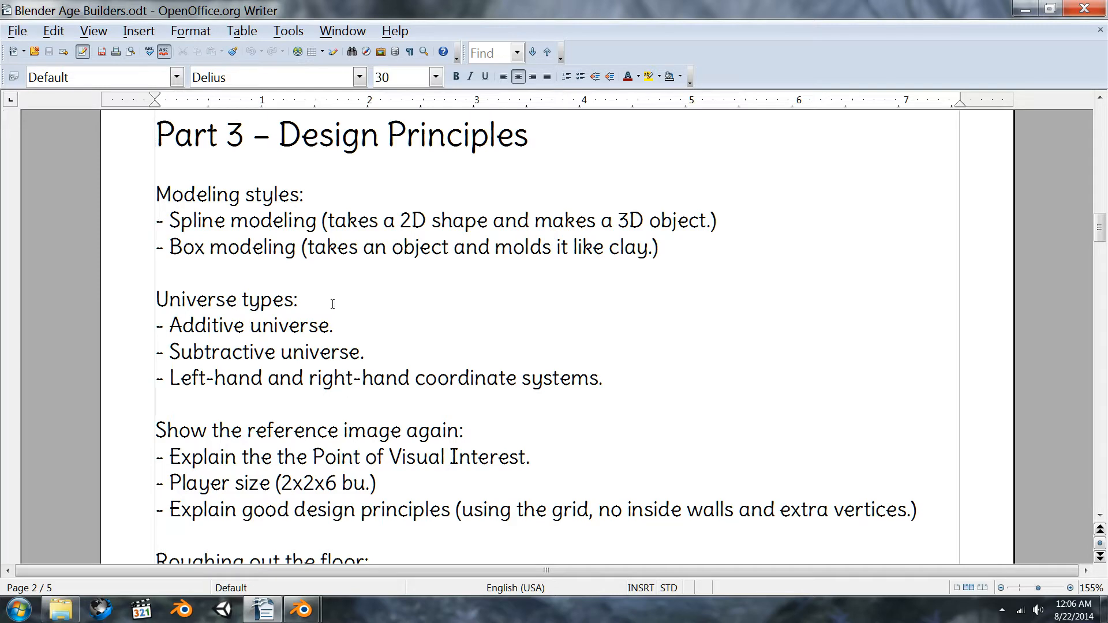
pyautogui.scroll(-3, 338, 313)
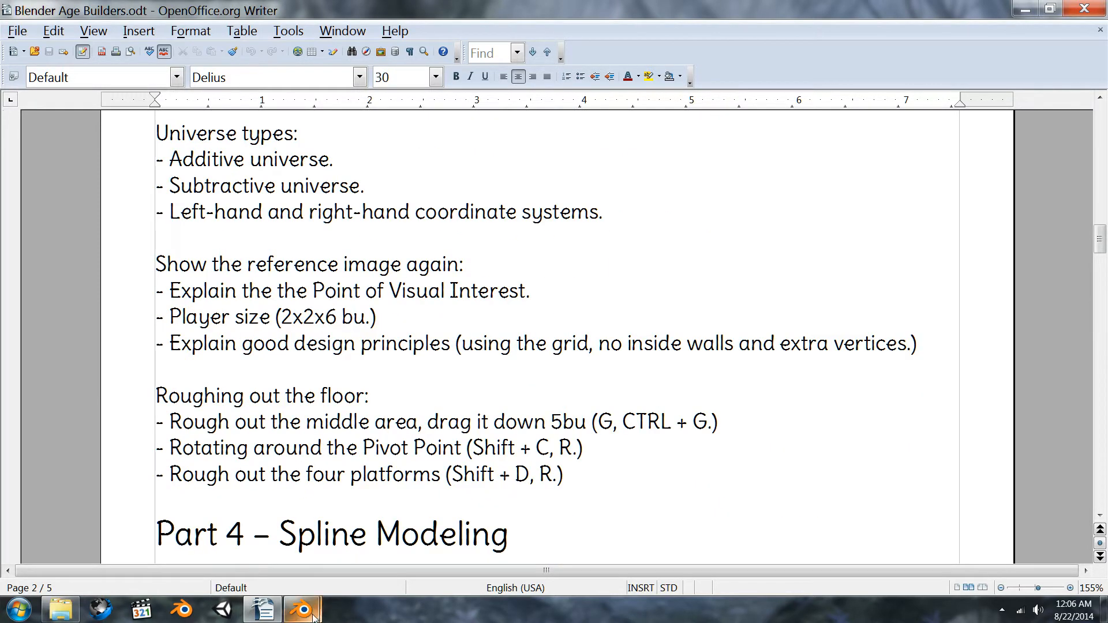
# - Switch to Blender, examine the default cube from an angled view, and return to the top view
pyautogui.moveTo(301, 609)
pyautogui.click(379, 503)
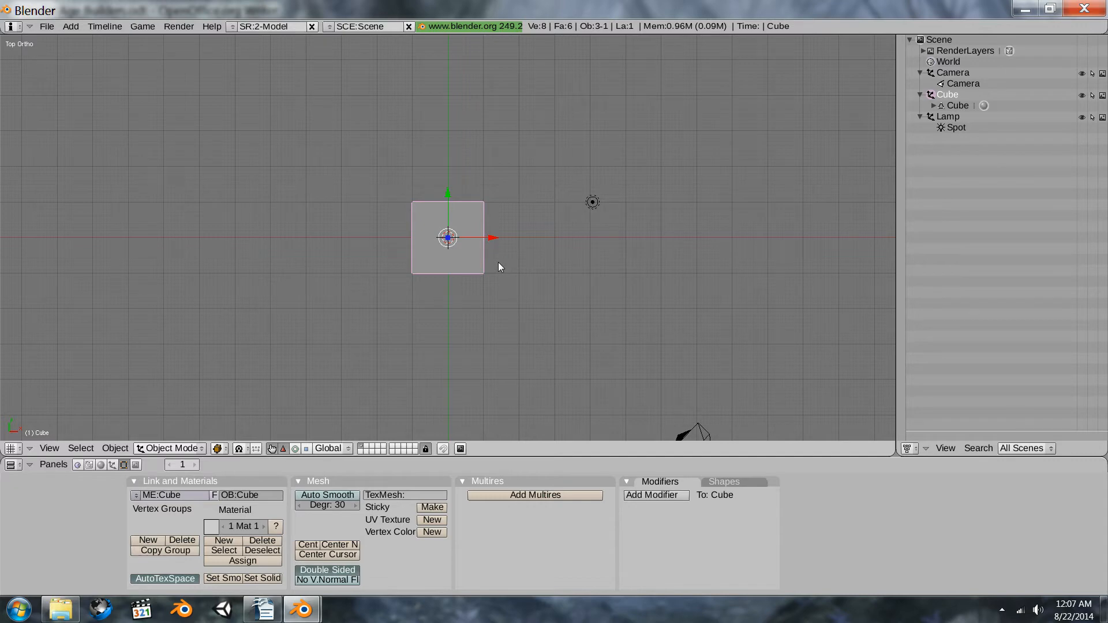
pyautogui.moveTo(497, 283); pyautogui.dragTo(504, 165, button='middle')
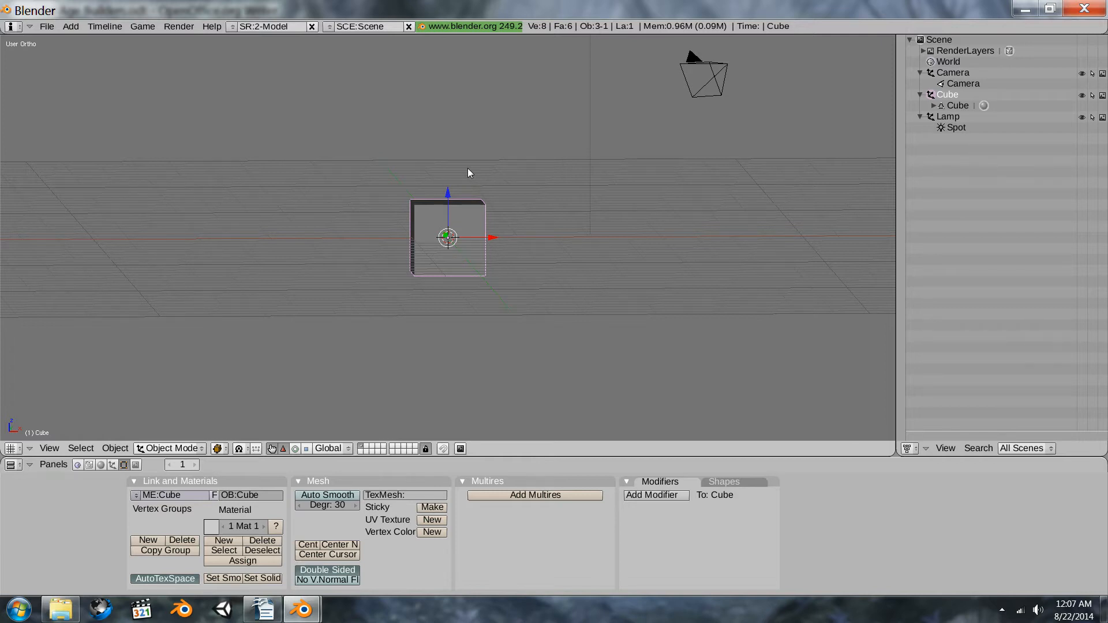
pyautogui.press('KP_7')
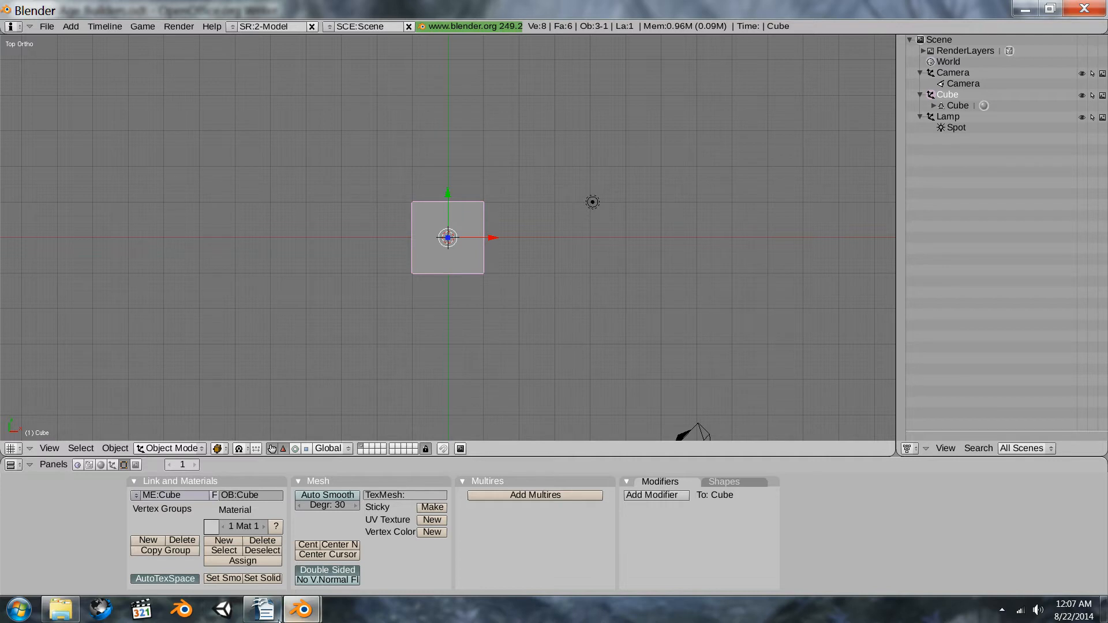
# - Check the universe type notes in Writer, minimize them, and examine the cube and its axes in Blender before returning to top view
pyautogui.moveTo(267, 616)
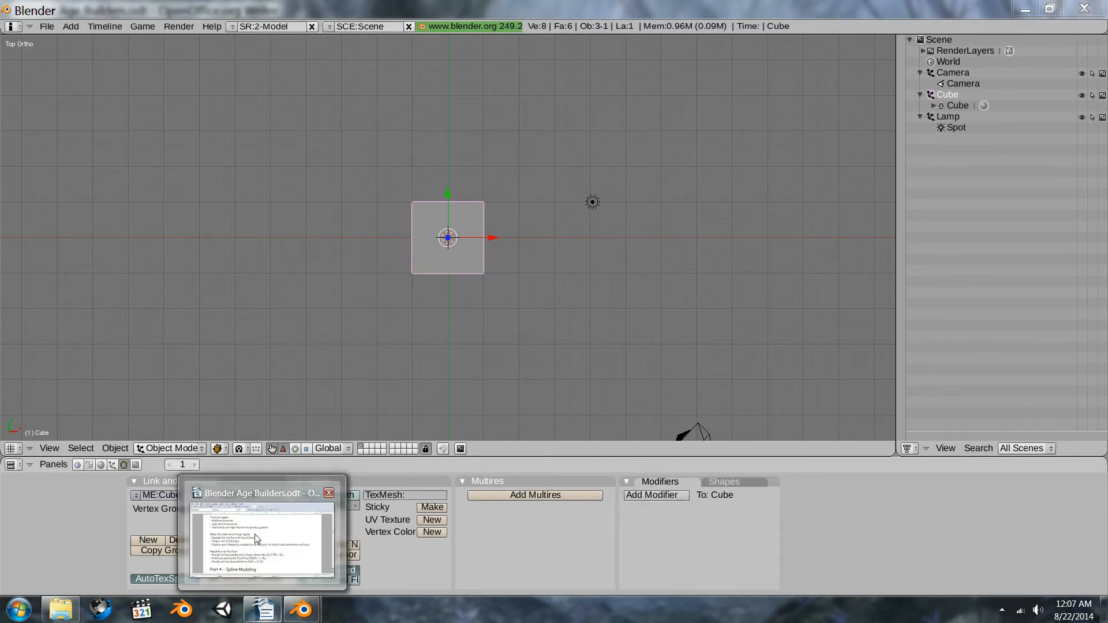
pyautogui.click(269, 607)
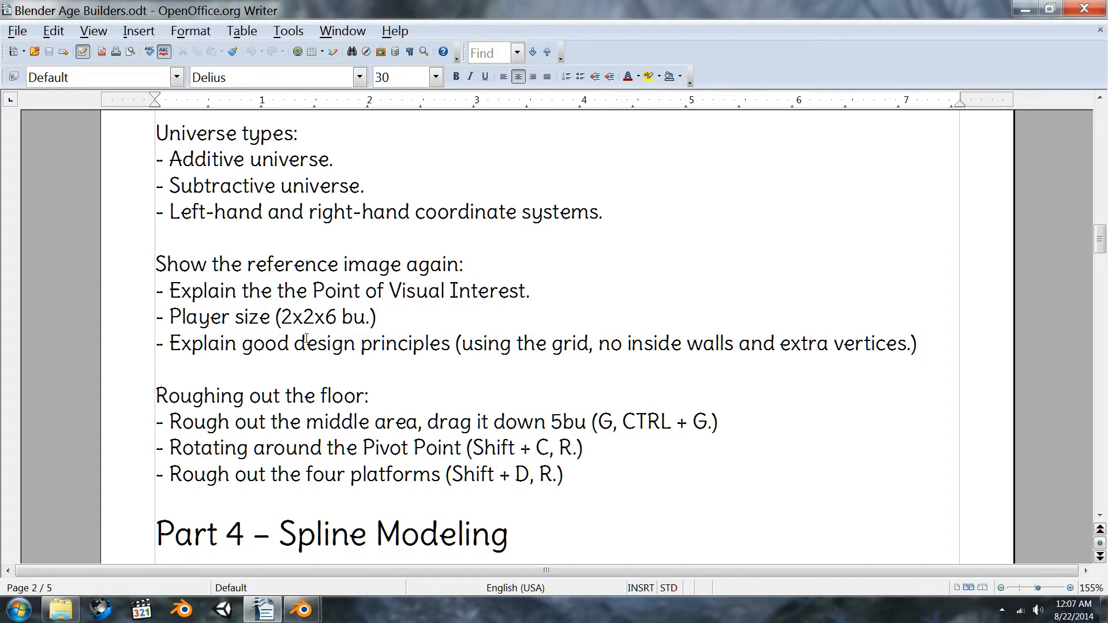
pyautogui.click(1025, 8)
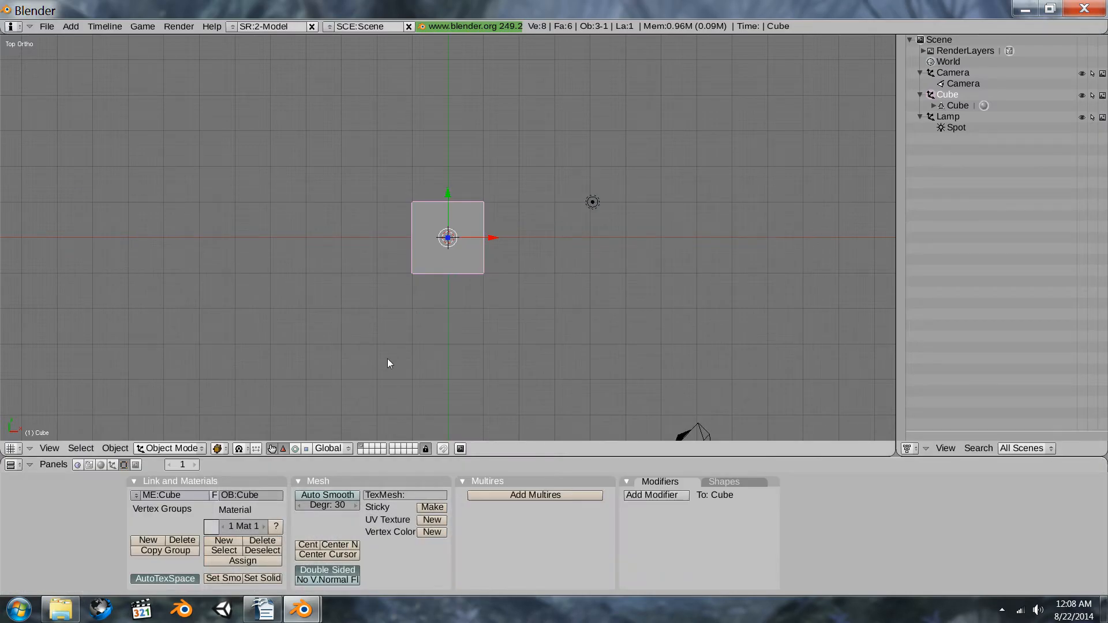
pyautogui.moveTo(409, 320); pyautogui.dragTo(402, 200, button='middle')
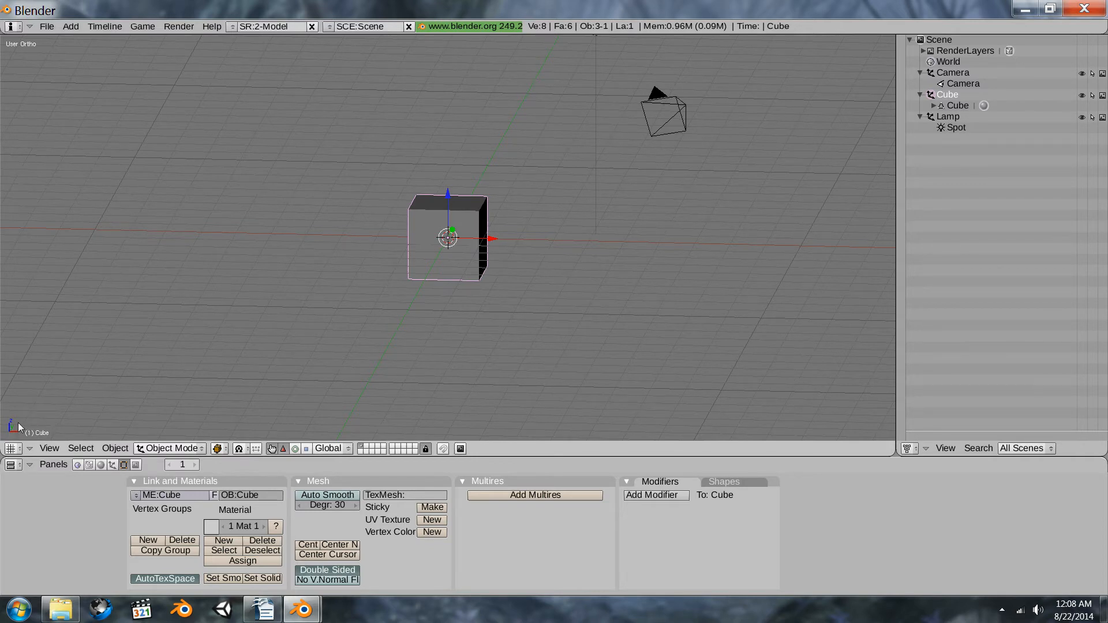
pyautogui.click(344, 450)
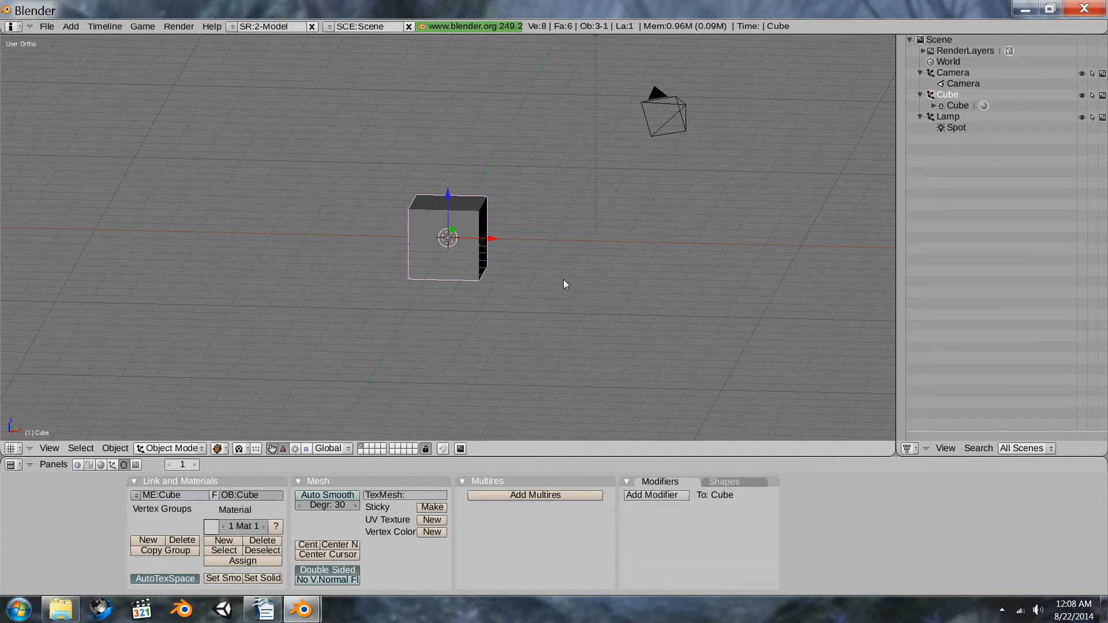
pyautogui.press('KP_7')
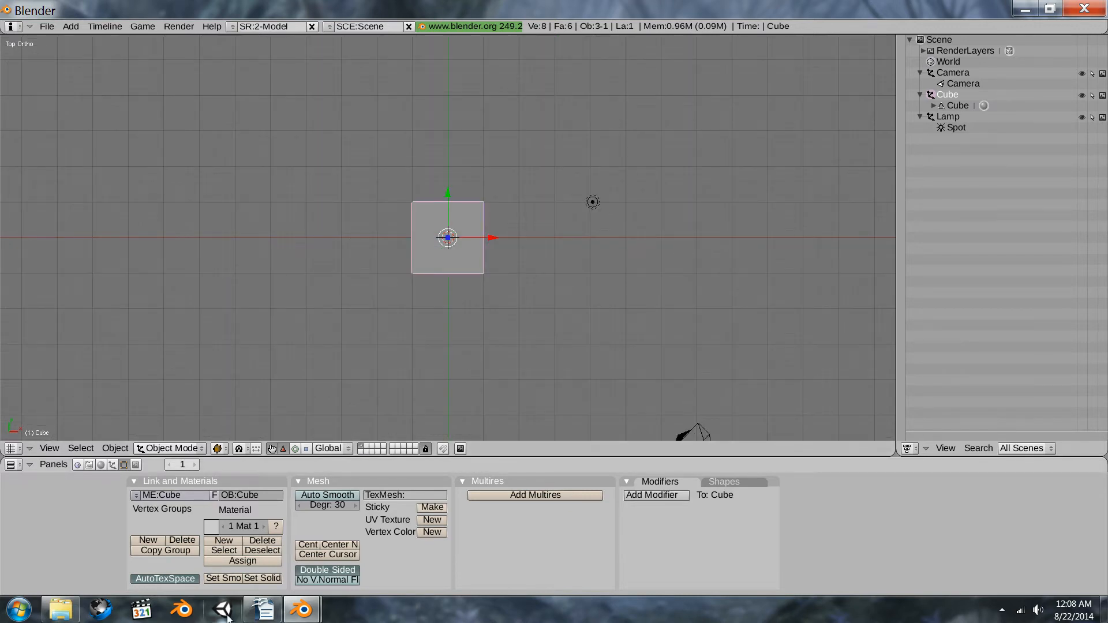
# - Review the floor and modeling notes in Writer, and open layout.jpg from the Part 3 - Design Principles folder with Windows Photo Viewer
pyautogui.click(263, 616)
pyautogui.click(290, 319)
pyautogui.scroll(-3, 291, 319)
pyautogui.scroll(1, 290, 321)
pyautogui.click(61, 610)
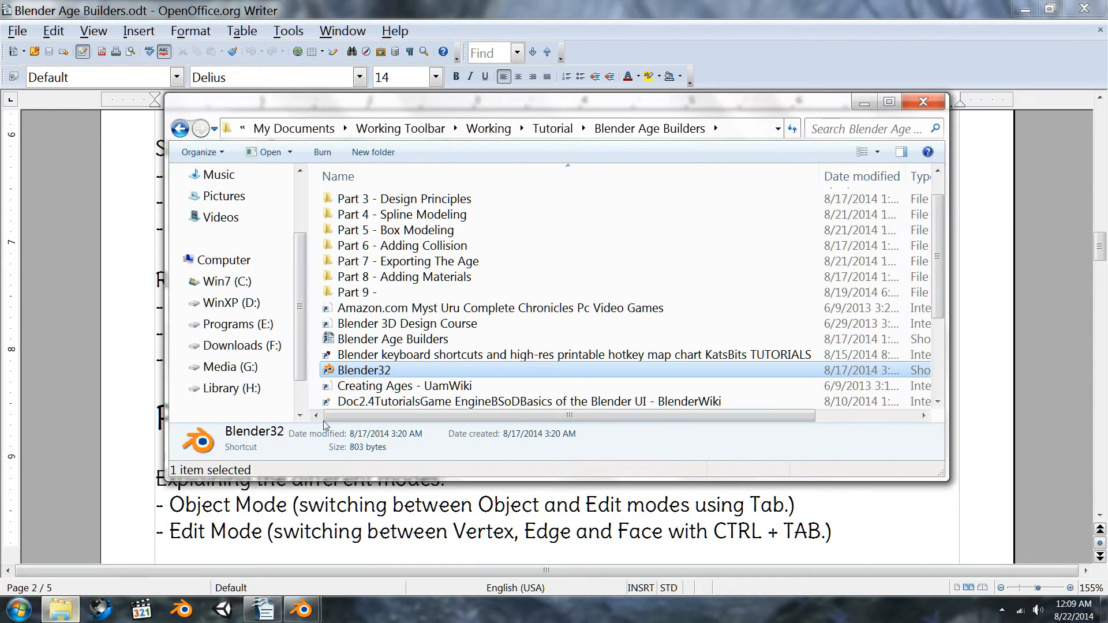
pyautogui.doubleClick(434, 205)
pyautogui.click(432, 222)
pyautogui.rightClick(430, 206)
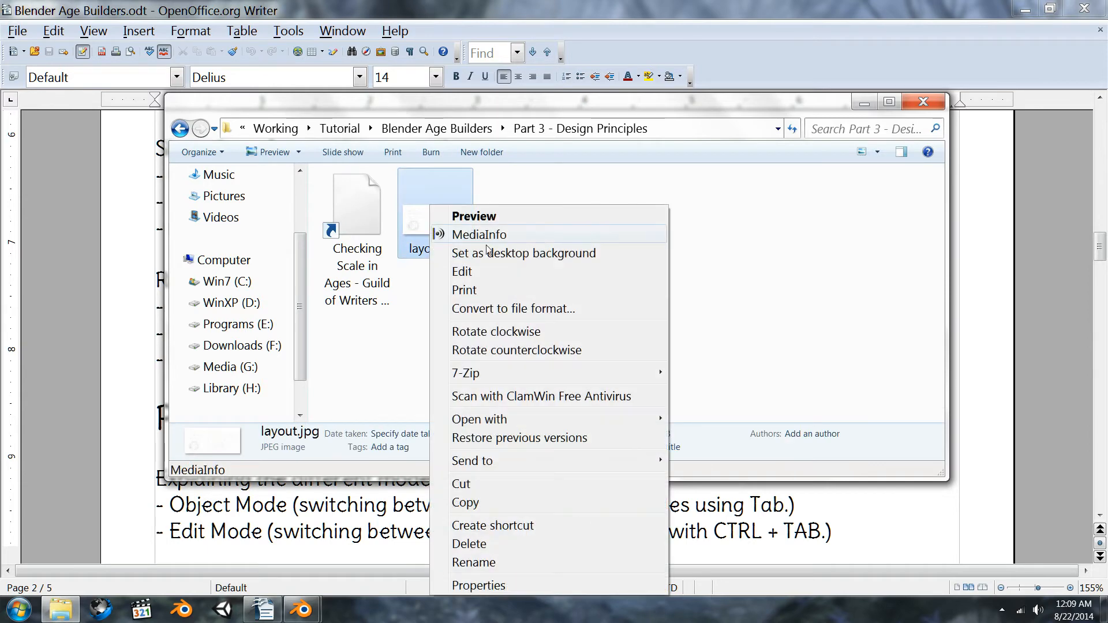
pyautogui.moveTo(535, 424)
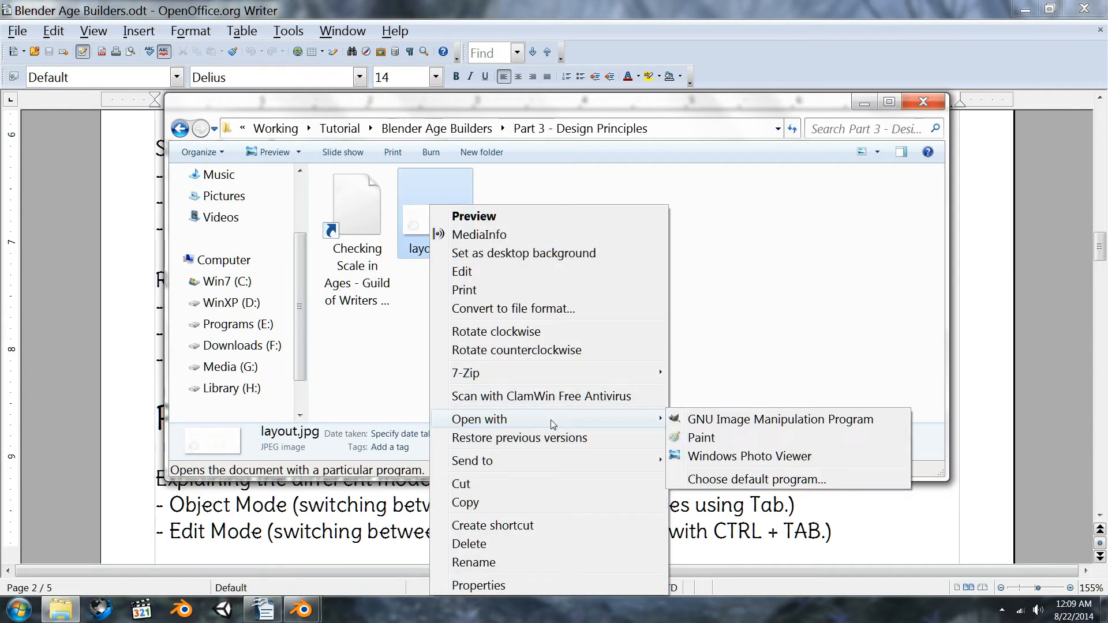
pyautogui.click(749, 456)
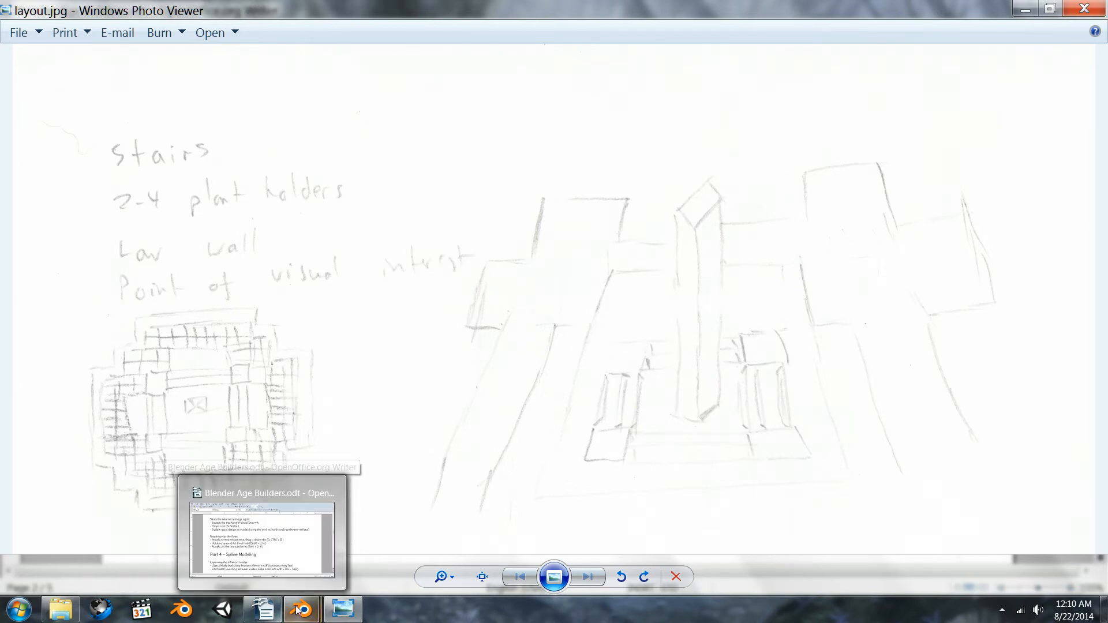
# - Switch to Blender and duplicate the cube, placing the copy 2 units up along the global Z axis
pyautogui.click(432, 510)
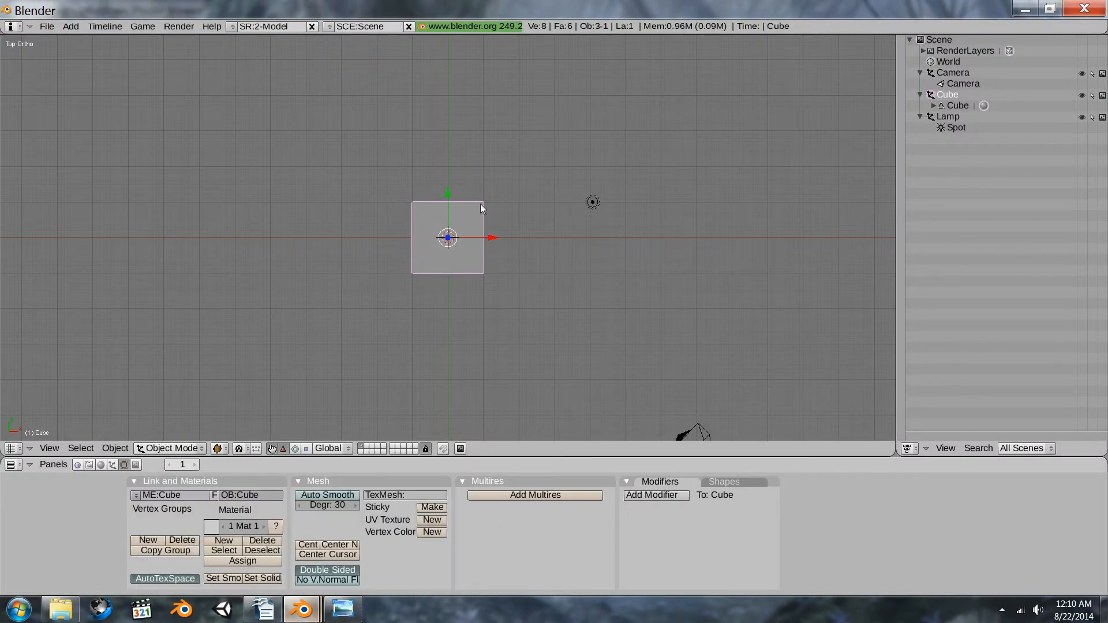
pyautogui.moveTo(480, 237); pyautogui.dragTo(473, 124, button='middle')
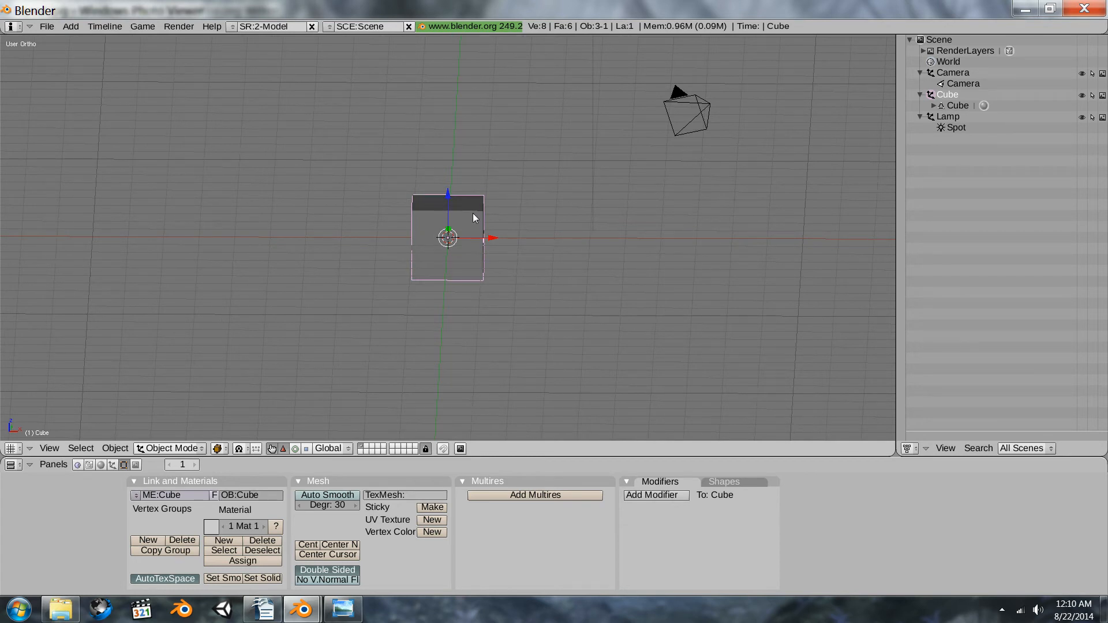
pyautogui.keyDown('shift'); pyautogui.moveTo(472, 213); pyautogui.dragTo(496, 276, button='middle'); pyautogui.keyUp('shift')
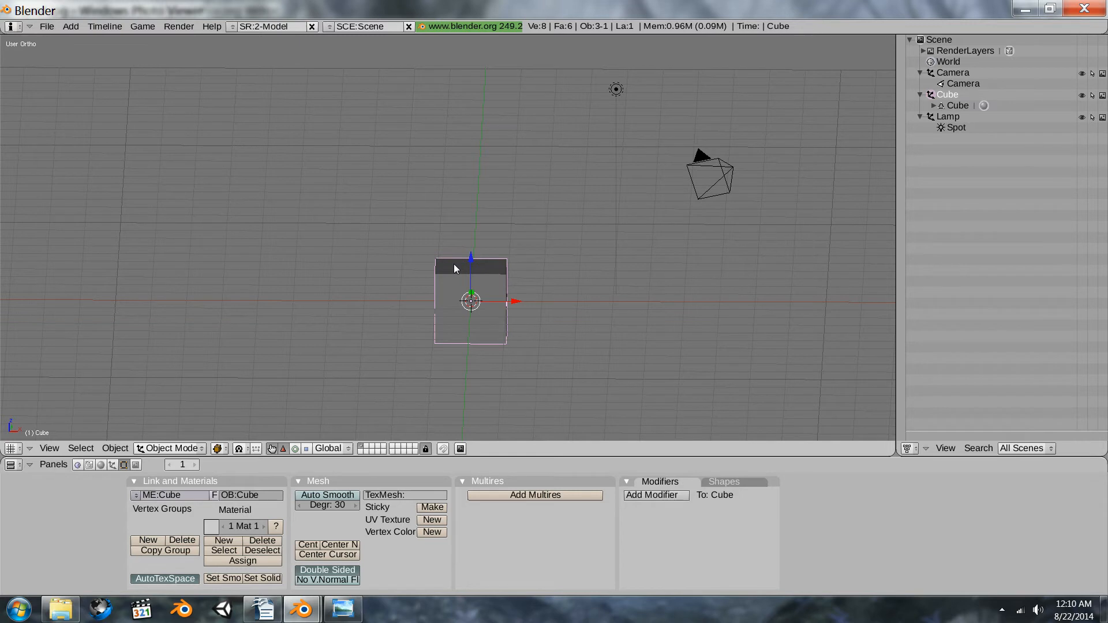
pyautogui.hotkey('shift', 'd')
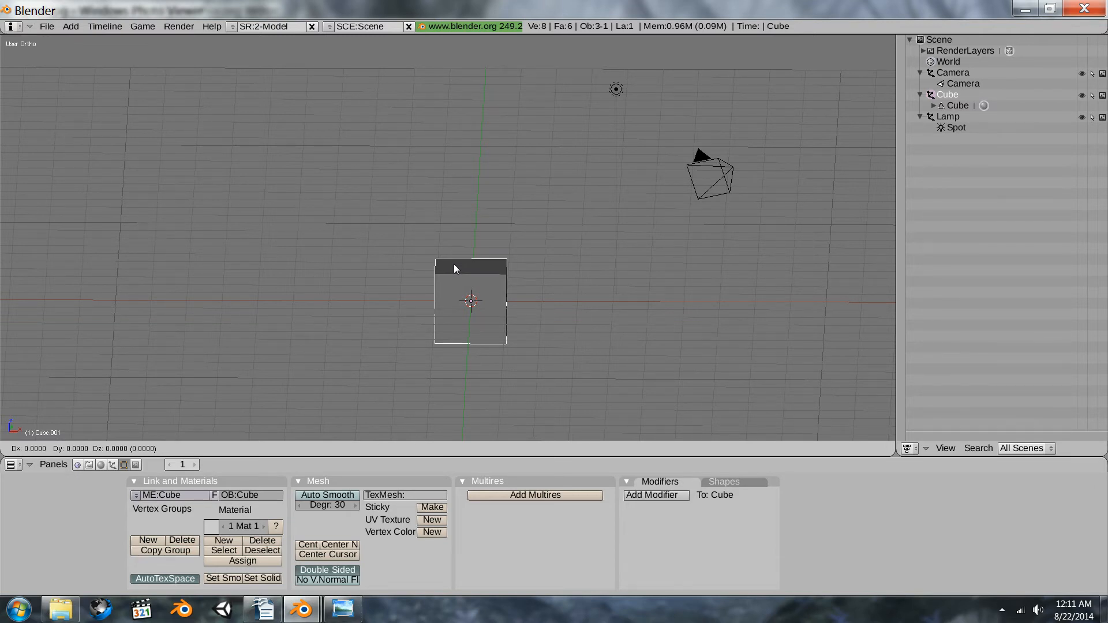
pyautogui.press('z')
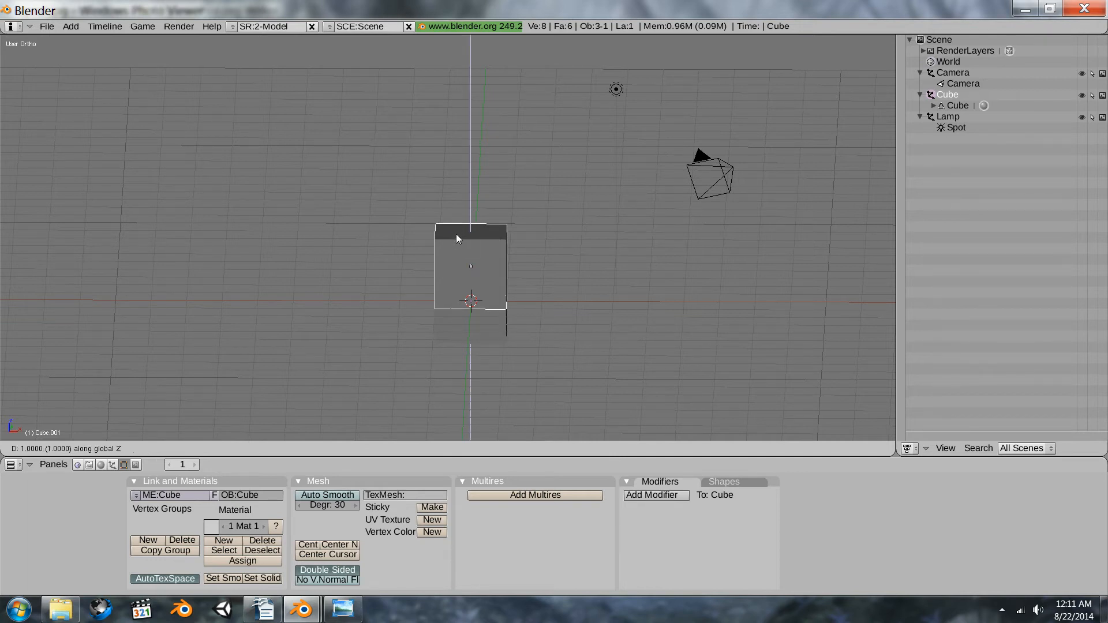
pyautogui.click(465, 186)
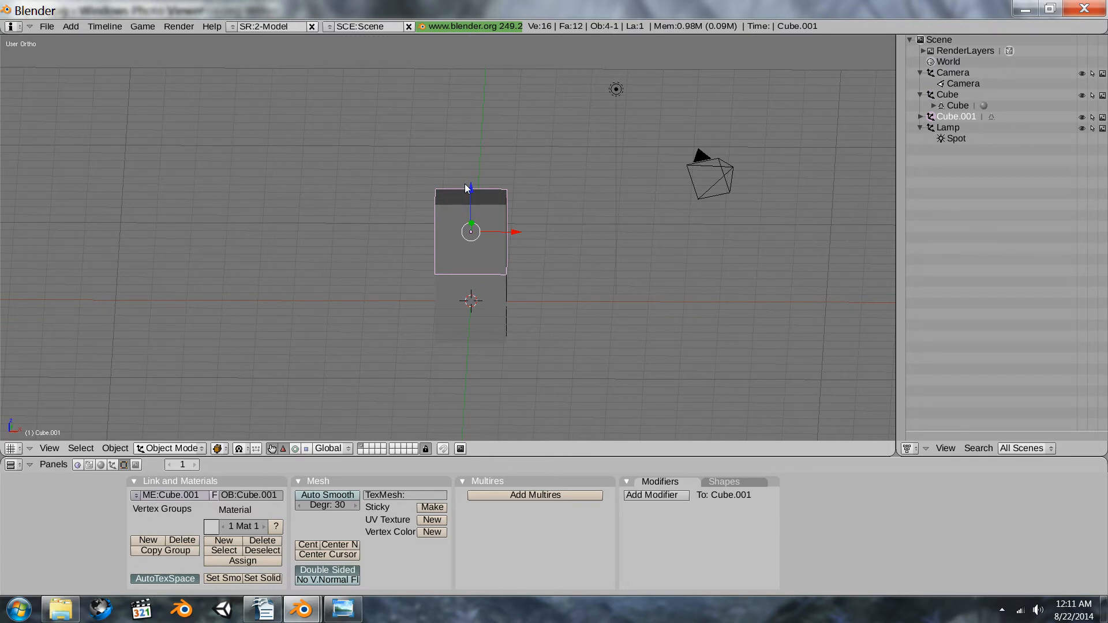
# - Duplicate the raised cube 2 units up along global Z to complete a three-cube column of player size
pyautogui.hotkey('shift', 'd')
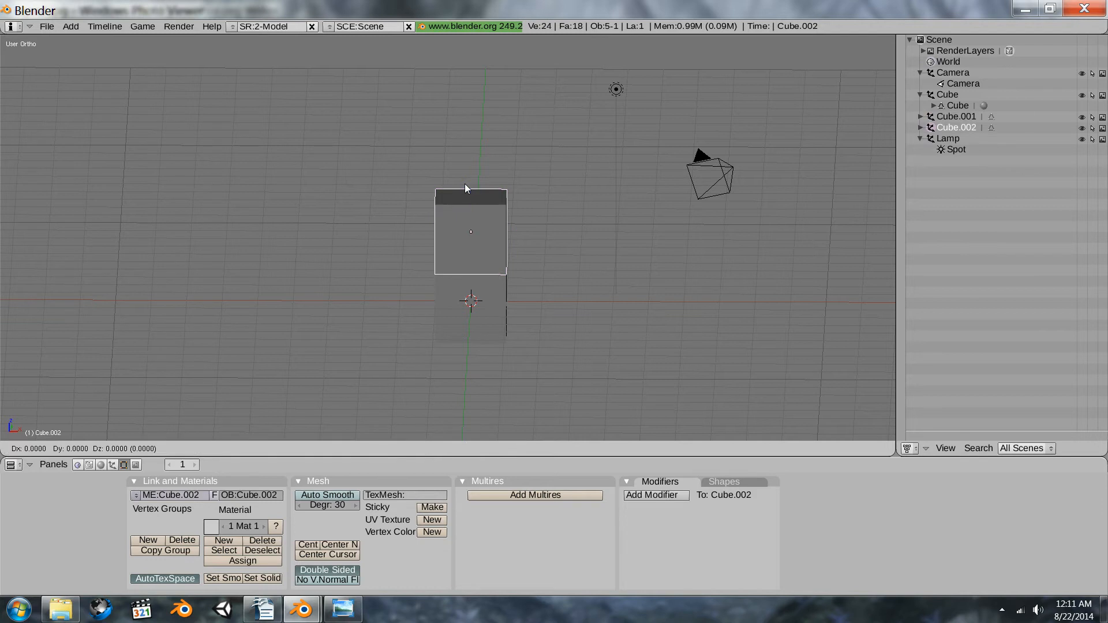
pyautogui.press('z')
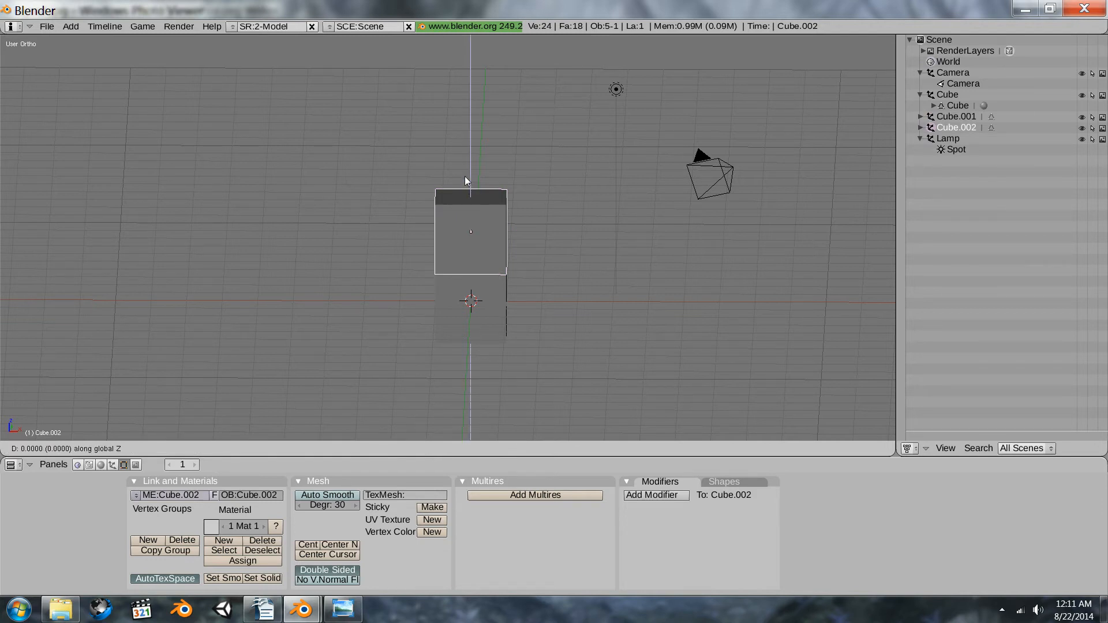
pyautogui.click(474, 118)
# - Examine the column's proportions from the front, from the right side and from angled views
pyautogui.moveTo(505, 177); pyautogui.dragTo(510, 206, button='middle')
pyautogui.moveTo(526, 186)
pyautogui.mouseDown(button='middle')
pyautogui.moveTo(513, 164)
pyautogui.moveTo(504, 217)
pyautogui.moveTo(514, 229)
pyautogui.moveTo(510, 212)
pyautogui.moveTo(624, 149)
pyautogui.moveTo(612, 169)
pyautogui.moveTo(500, 211)
pyautogui.moveTo(508, 196)
pyautogui.mouseUp(button='middle')
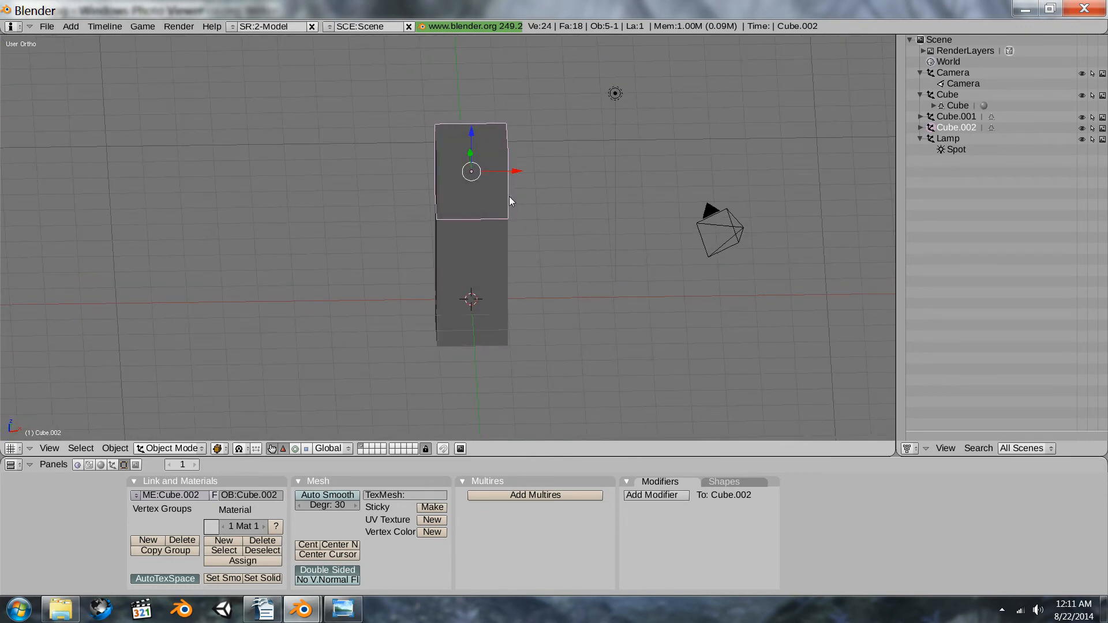
pyautogui.press('KP_1')
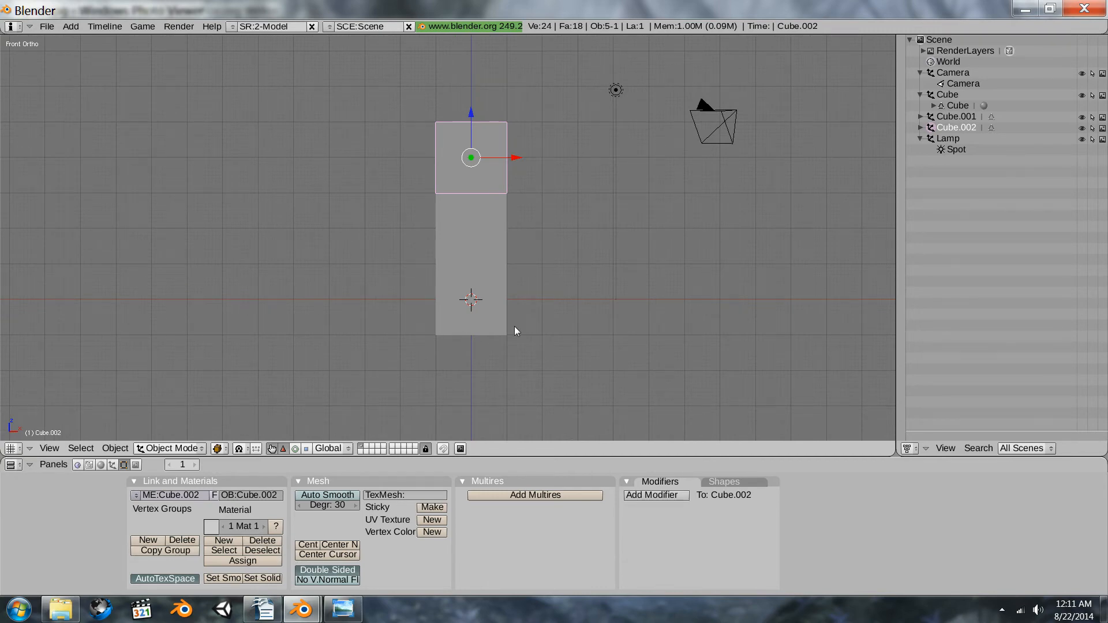
pyautogui.moveTo(500, 296); pyautogui.dragTo(568, 257, button='middle')
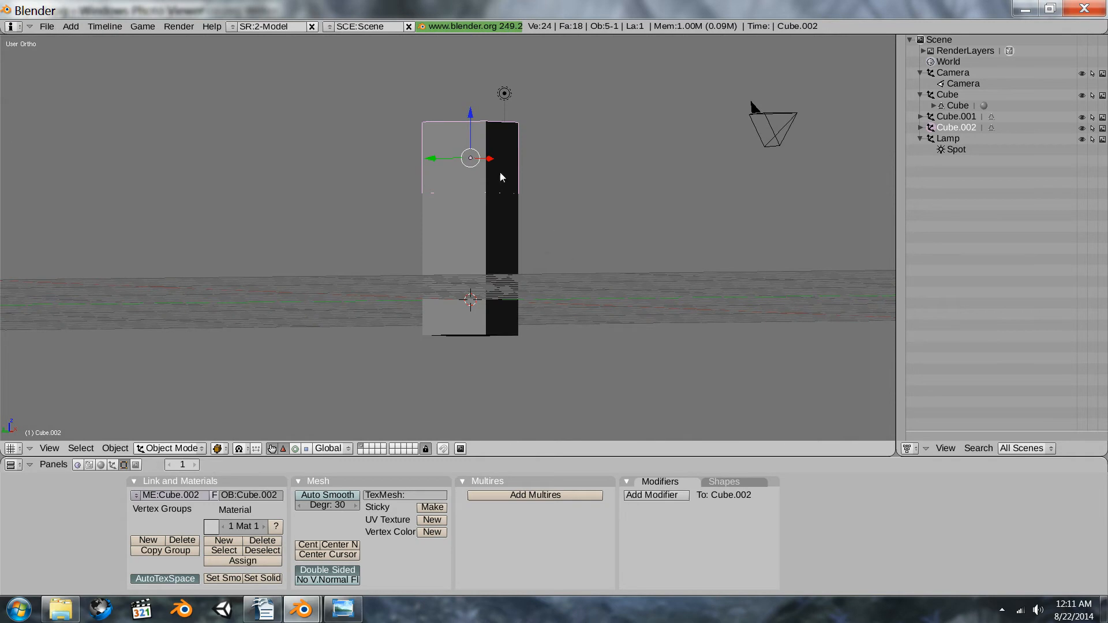
pyautogui.press('KP_3')
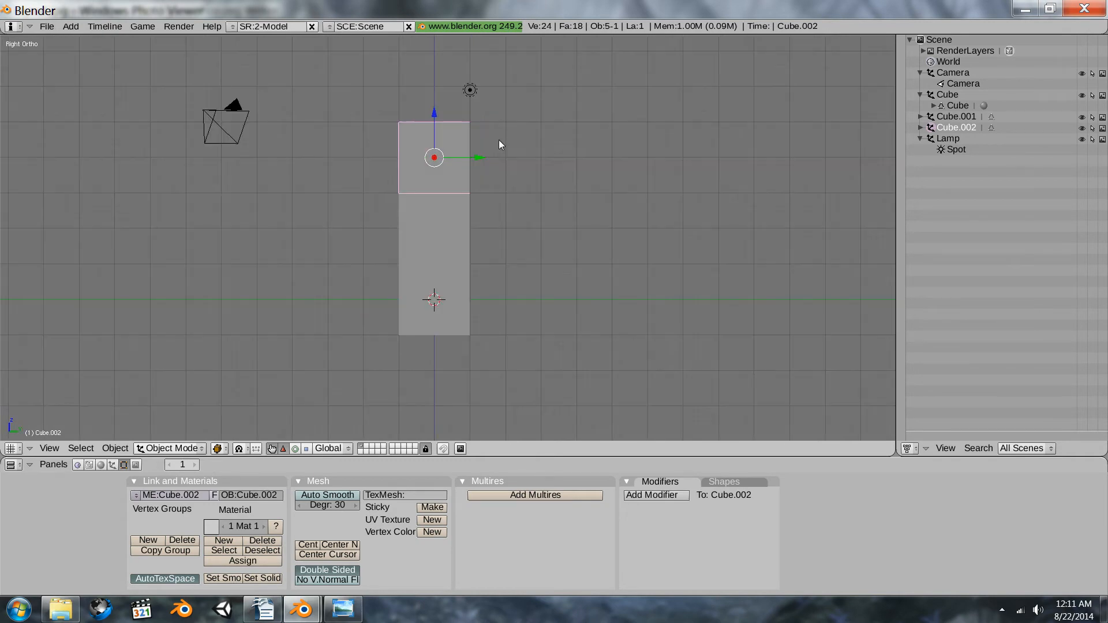
pyautogui.moveTo(515, 202); pyautogui.dragTo(552, 255, button='middle')
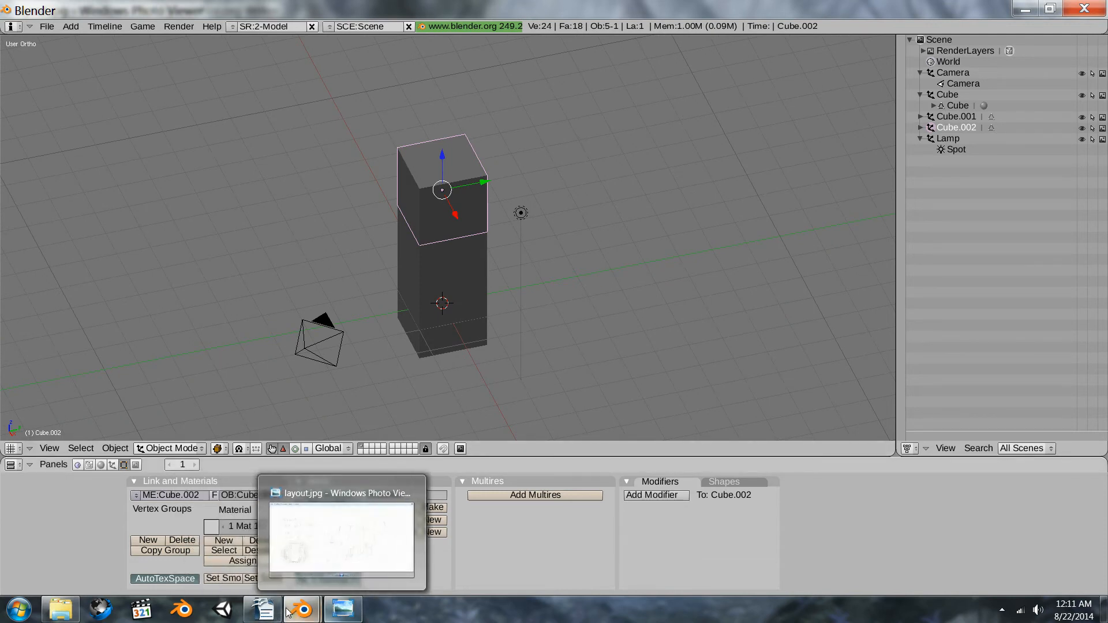
# - Check the Writer notes, return to Blender, and examine the stacked cubes from several angles, including from below
pyautogui.click(332, 531)
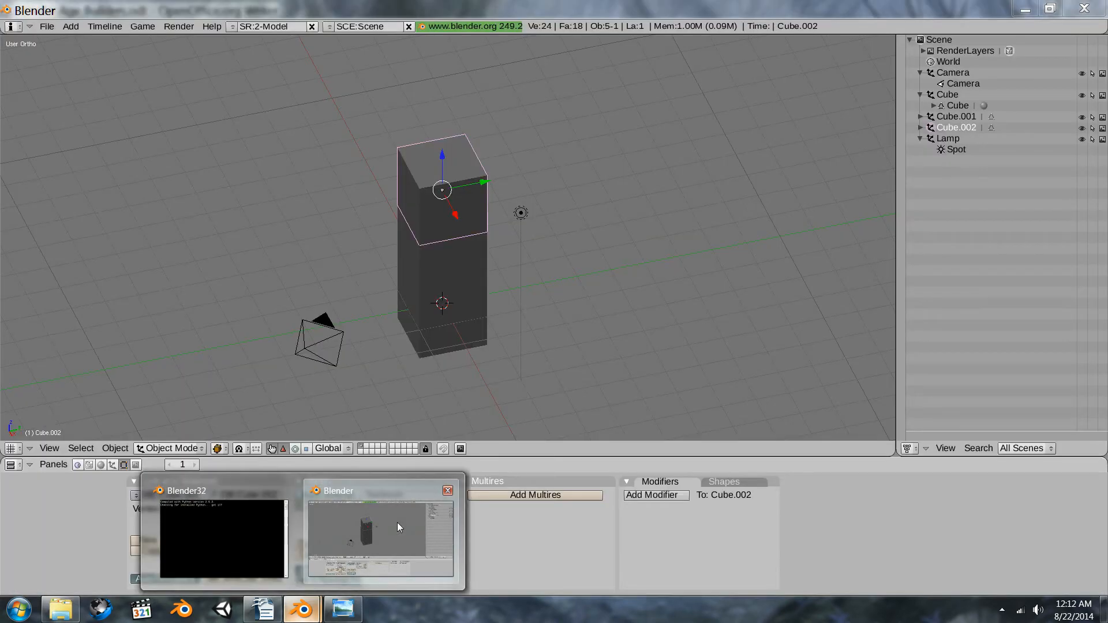
pyautogui.click(397, 522)
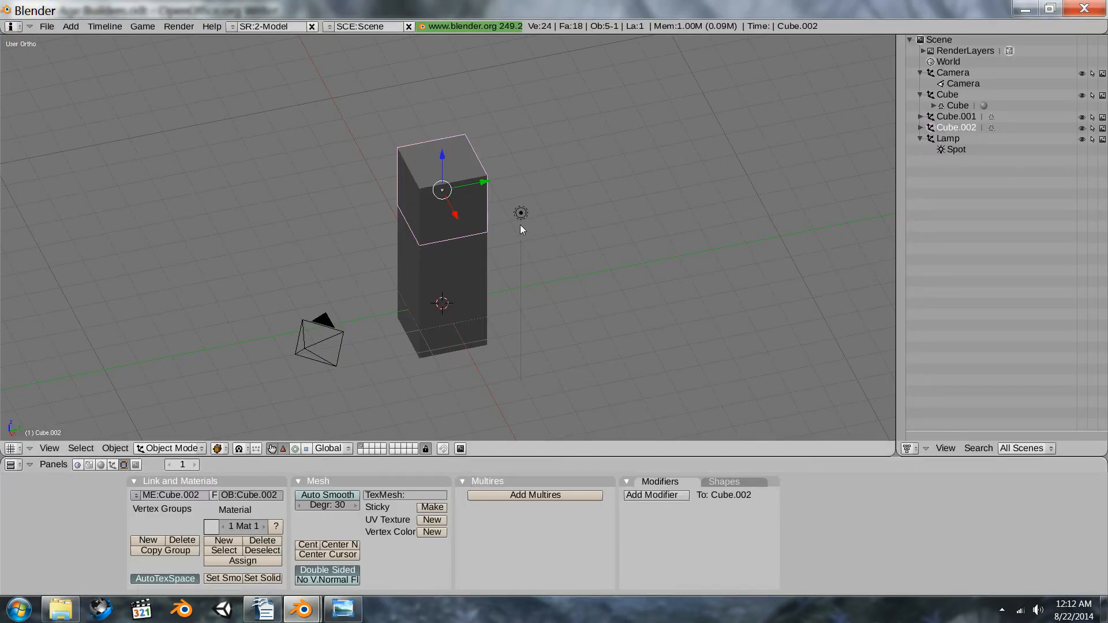
pyautogui.moveTo(520, 223); pyautogui.dragTo(493, 222, button='middle')
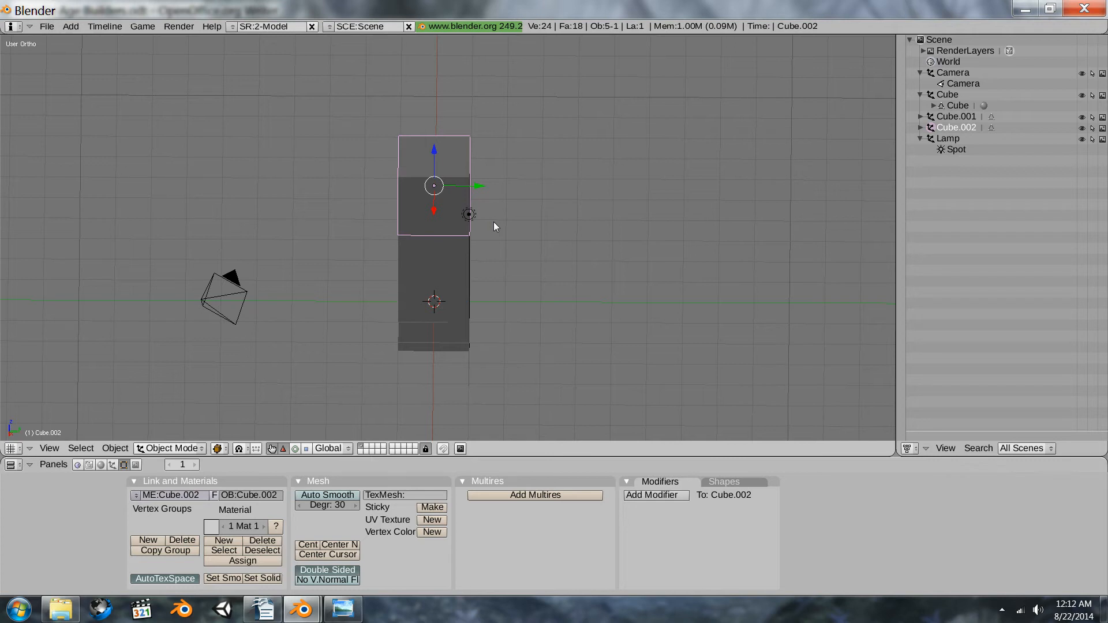
pyautogui.moveTo(497, 304); pyautogui.dragTo(476, 266, button='middle')
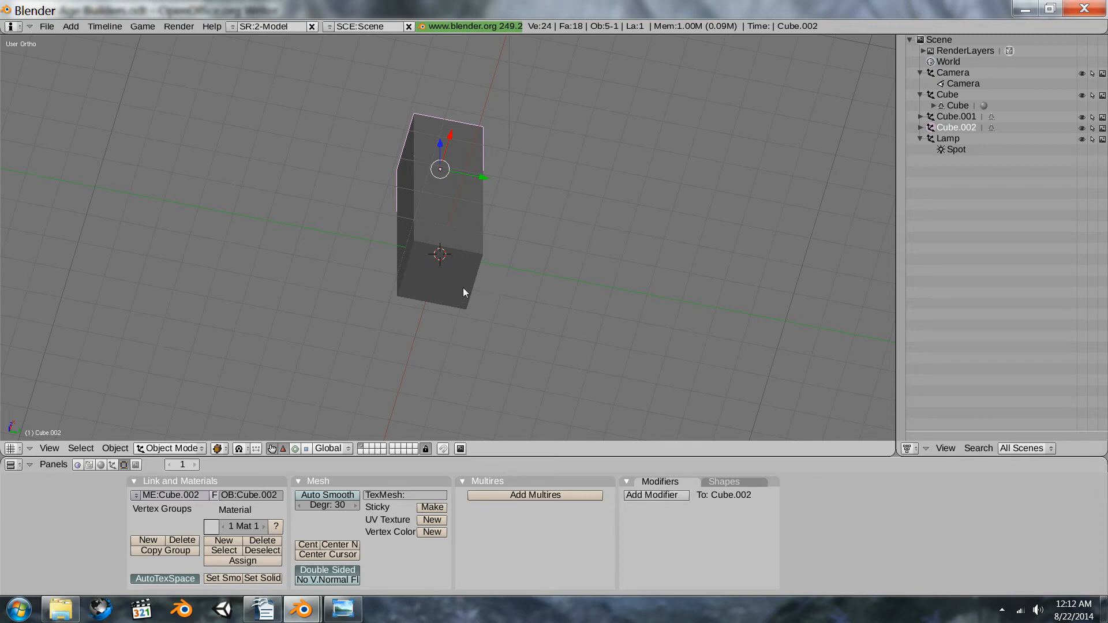
pyautogui.moveTo(462, 210); pyautogui.dragTo(453, 230, button='middle')
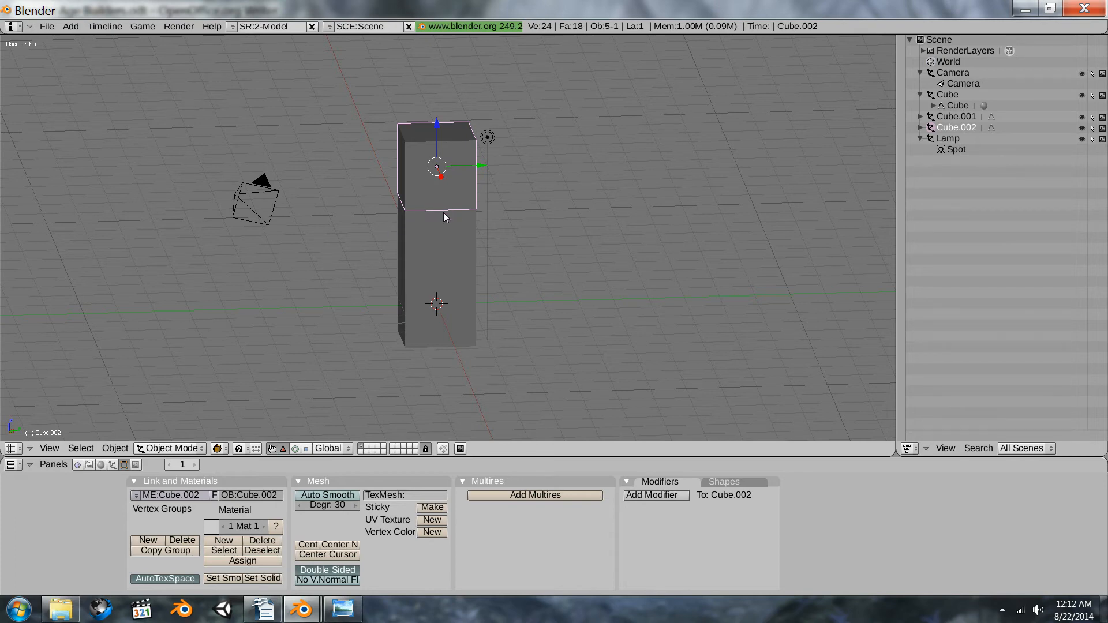
pyautogui.moveTo(449, 210); pyautogui.dragTo(369, 289, button='middle')
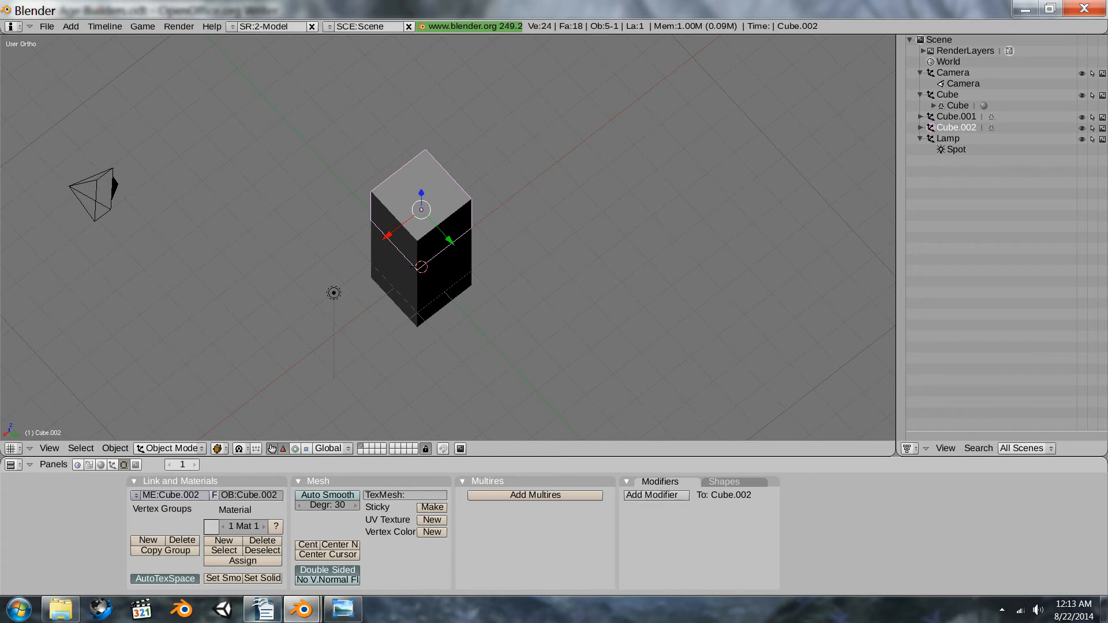
# - Switch to the Writer notes, read the section on roughing out the floor, and return to Blender
pyautogui.moveTo(261, 615)
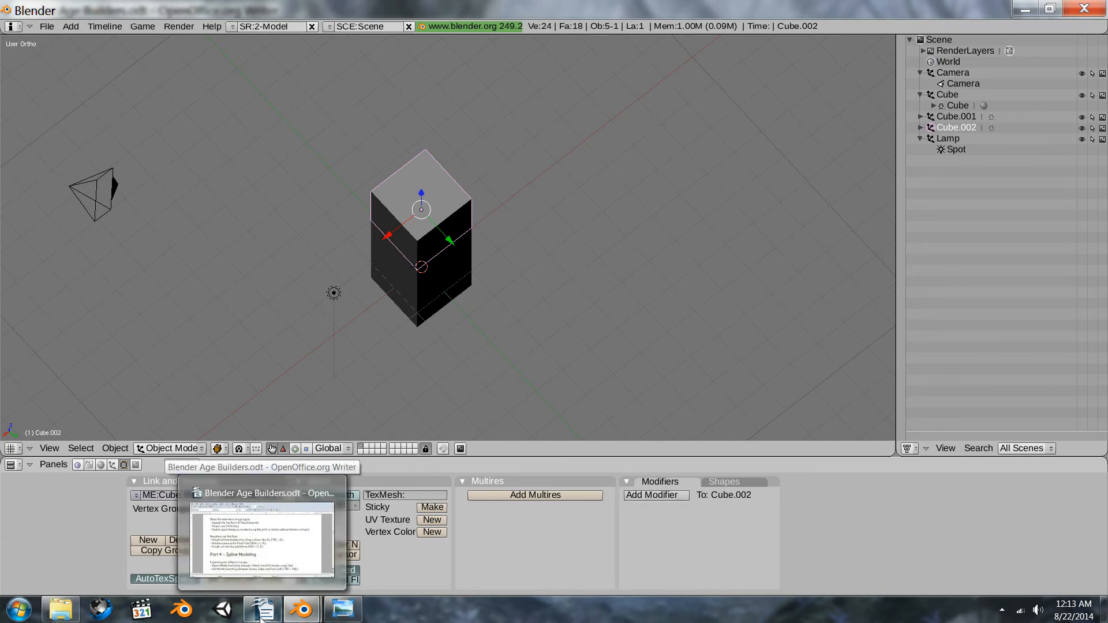
pyautogui.moveTo(254, 571)
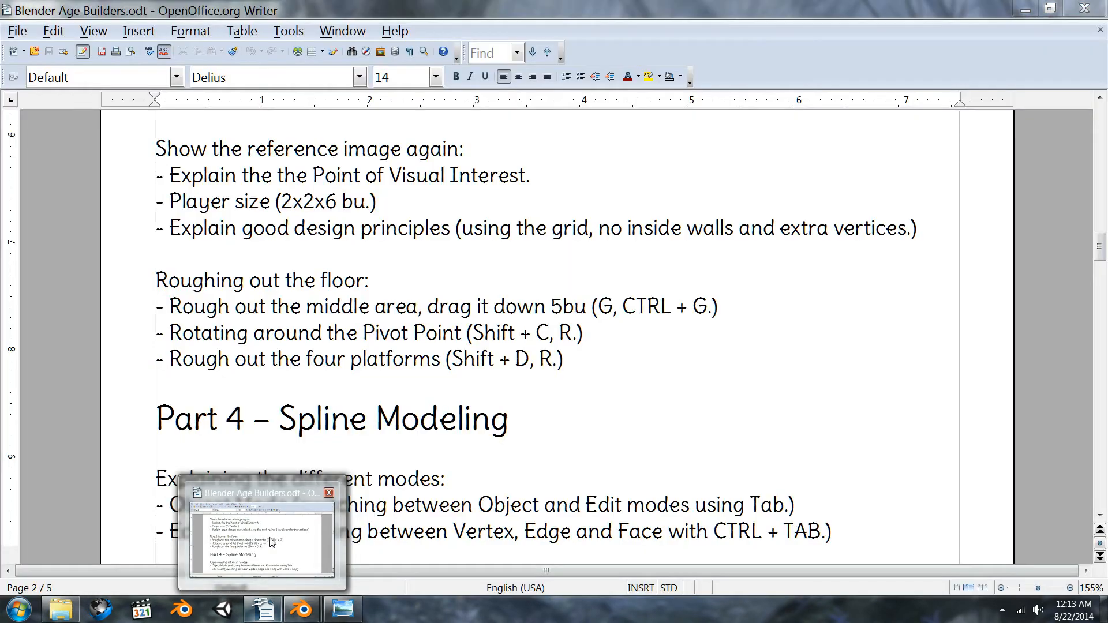
pyautogui.click(271, 541)
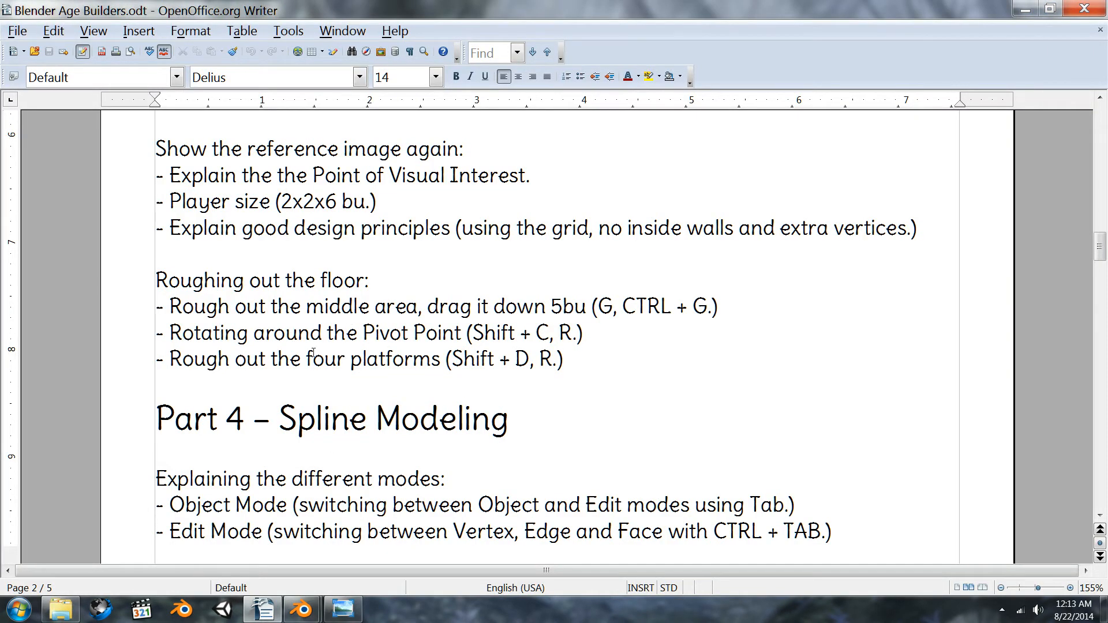
pyautogui.click(314, 353)
pyautogui.scroll(-2, 317, 351)
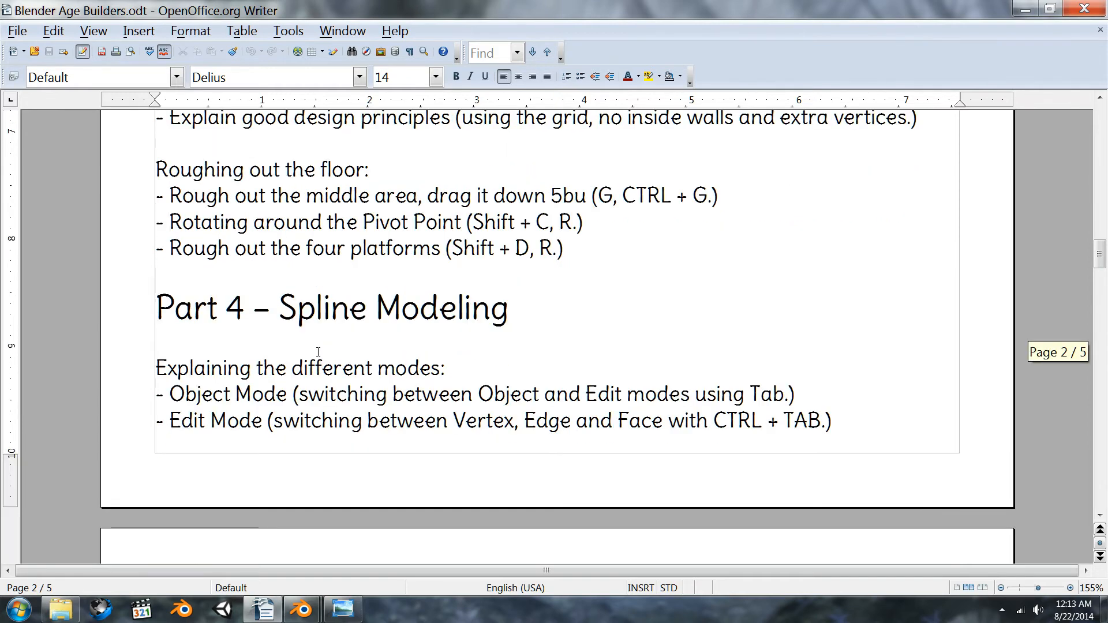
pyautogui.click(303, 612)
pyautogui.click(374, 552)
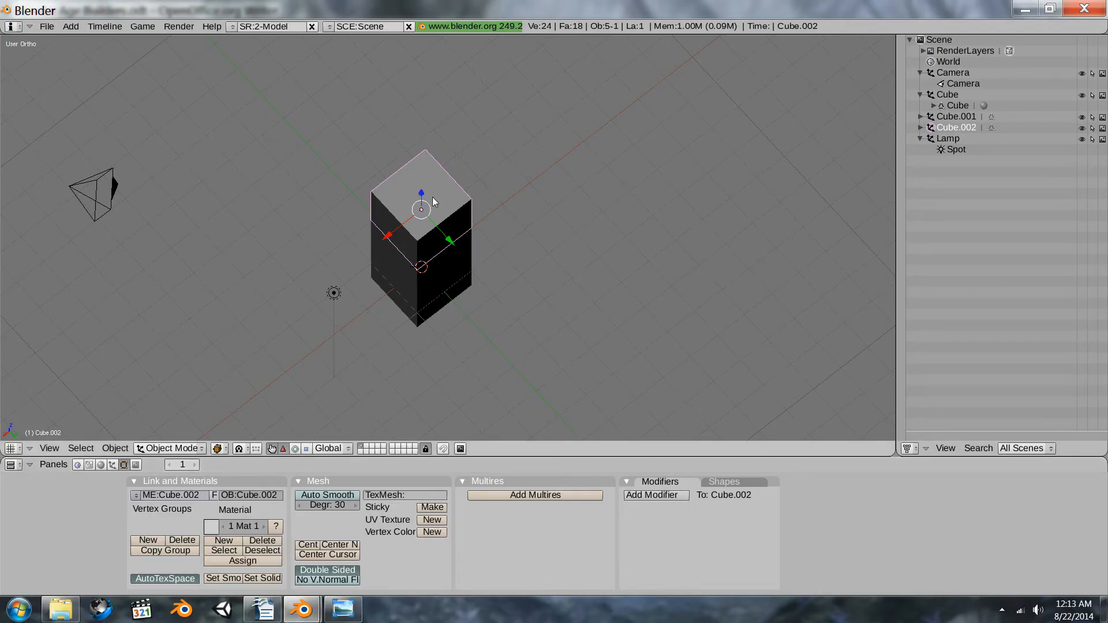
# - Delete all three stacked cubes of the player-size column, starting with the topmost one
pyautogui.press('x')
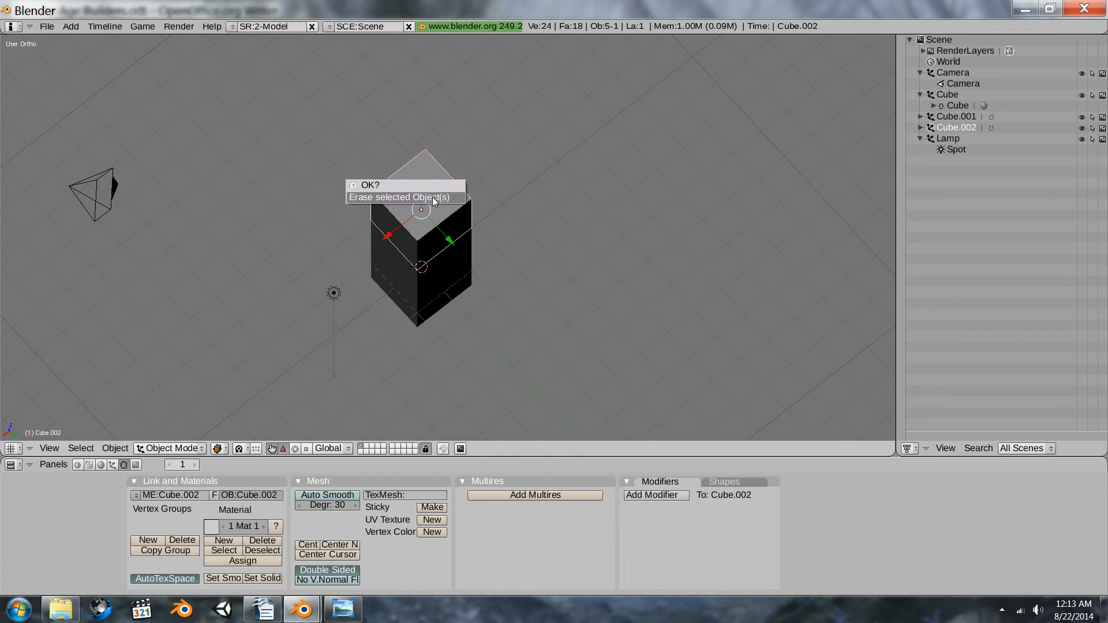
pyautogui.click(433, 197)
pyautogui.rightClick(427, 214)
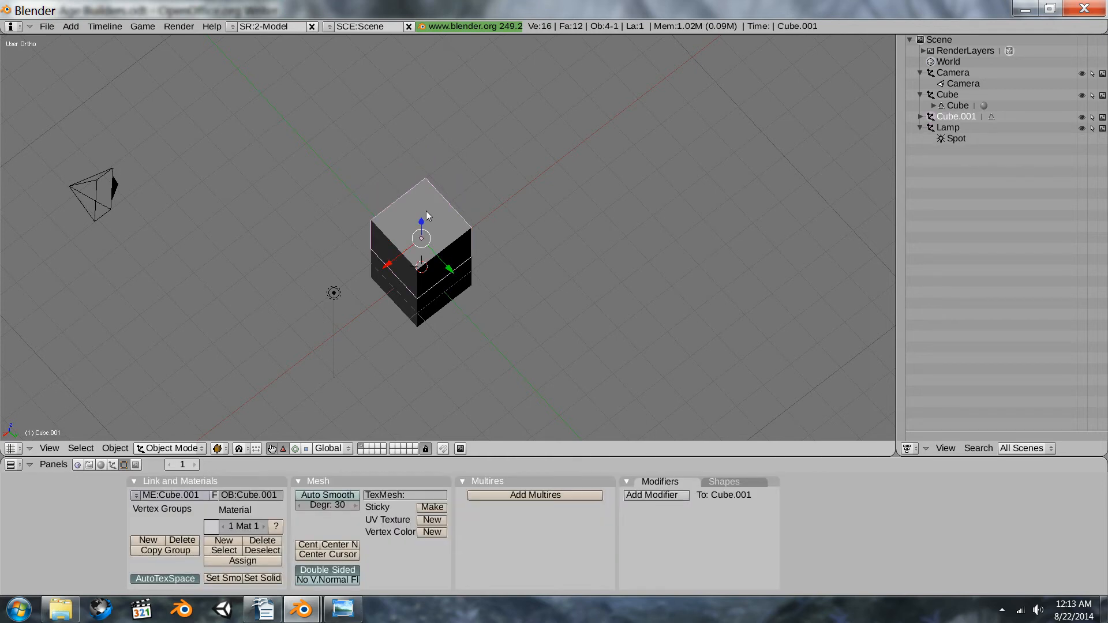
pyautogui.press('x')
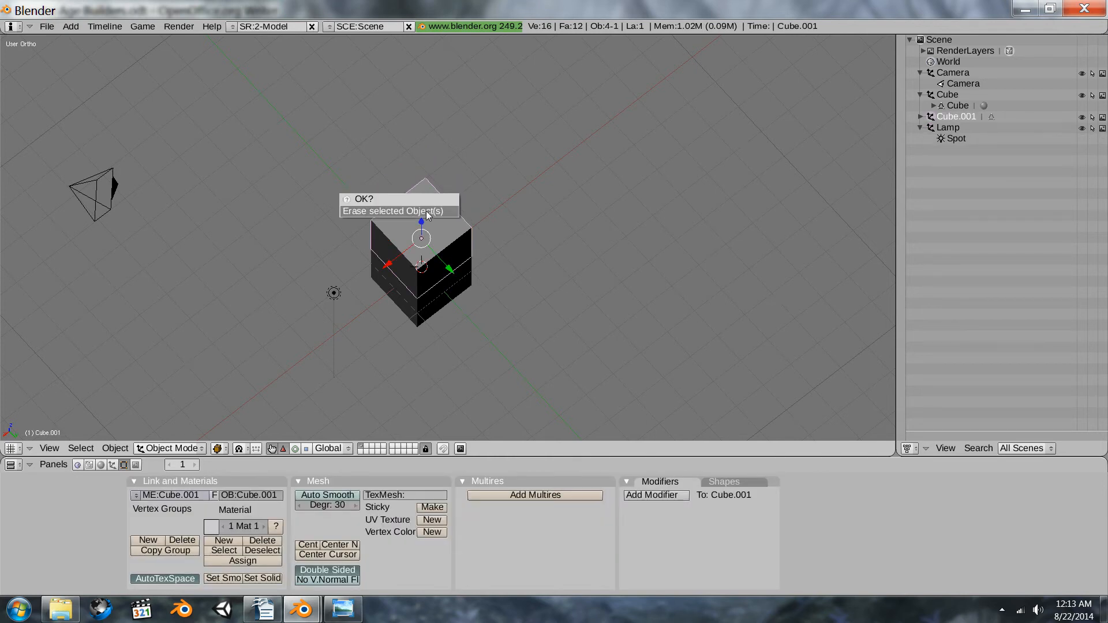
pyautogui.click(427, 211)
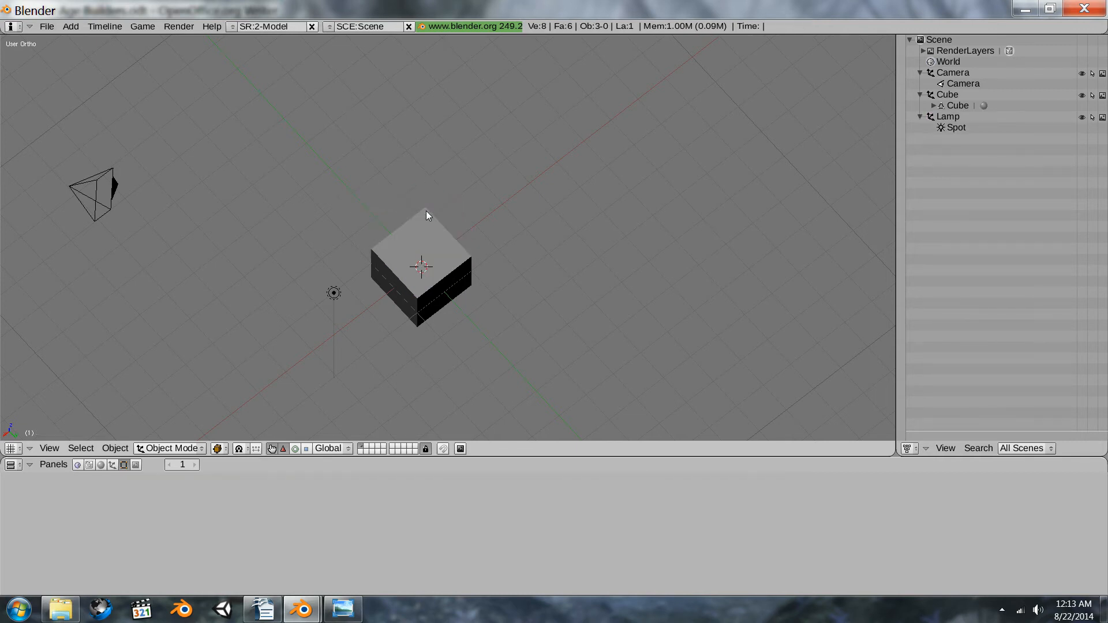
pyautogui.rightClick(427, 236)
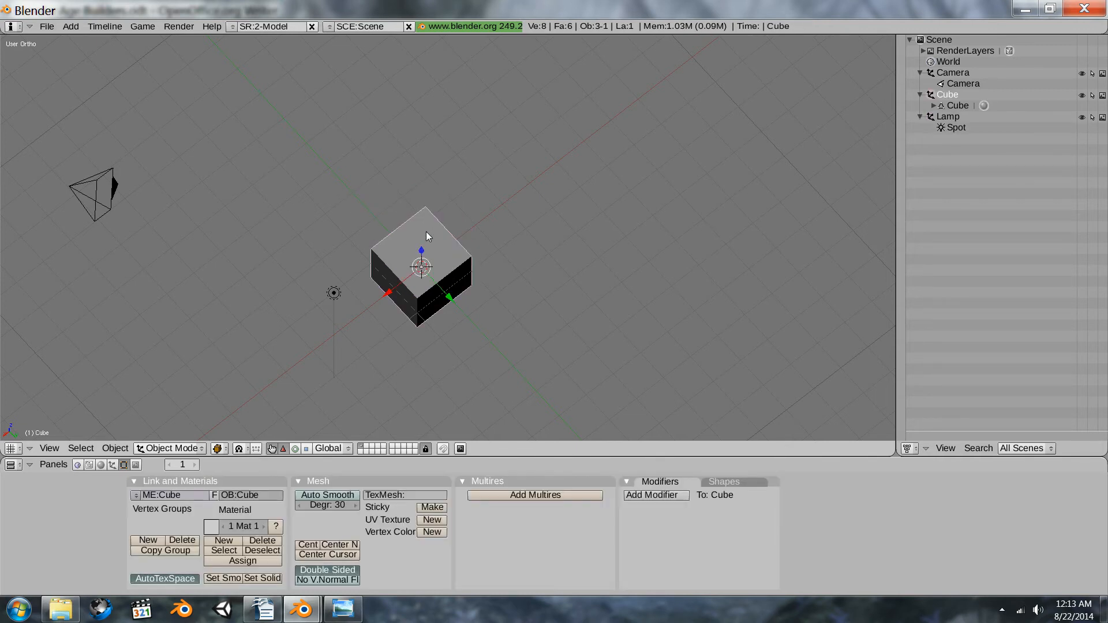
pyautogui.press('x')
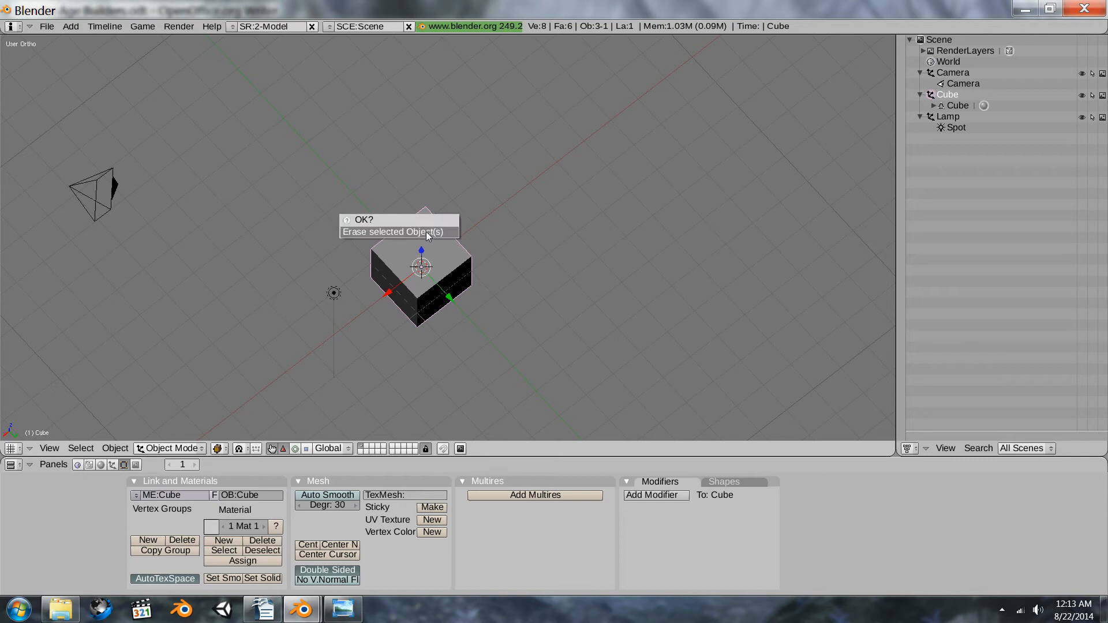
pyautogui.click(428, 231)
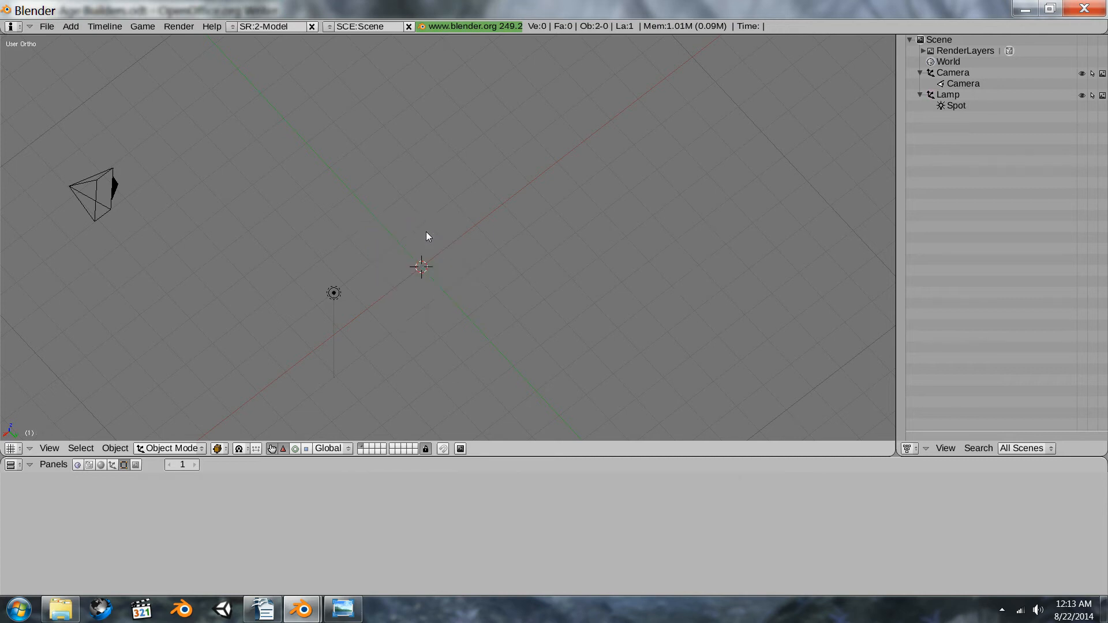
# - Add a mesh plane at the scene origin while looking from the top view
pyautogui.press('KP_7')
pyautogui.press('KP_4')
pyautogui.press('KP_7')
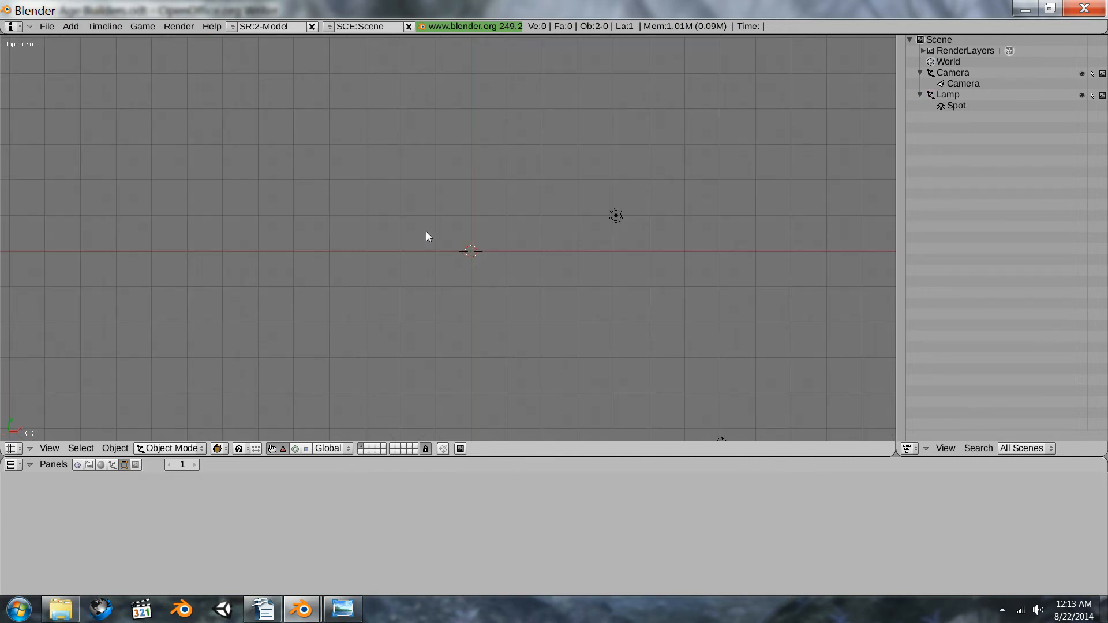
pyautogui.keyDown('shift'); pyautogui.moveTo(546, 260); pyautogui.dragTo(533, 240, button='middle'); pyautogui.keyUp('shift')
pyautogui.scroll(2, 533, 240)
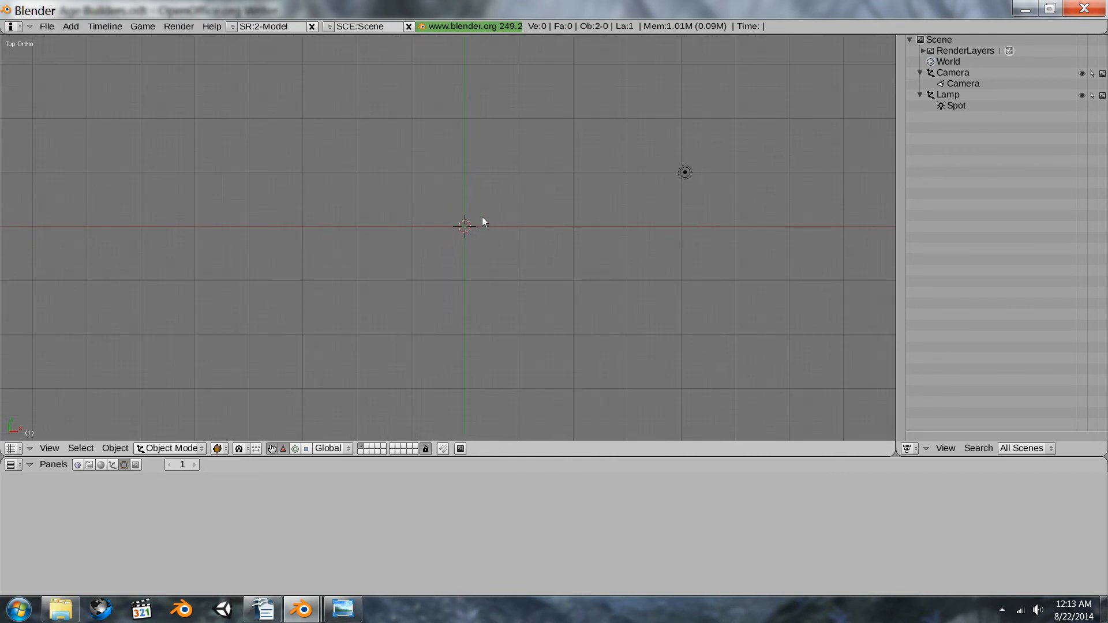
pyautogui.keyDown('shift'); pyautogui.moveTo(518, 223); pyautogui.dragTo(498, 240, button='middle'); pyautogui.keyUp('shift')
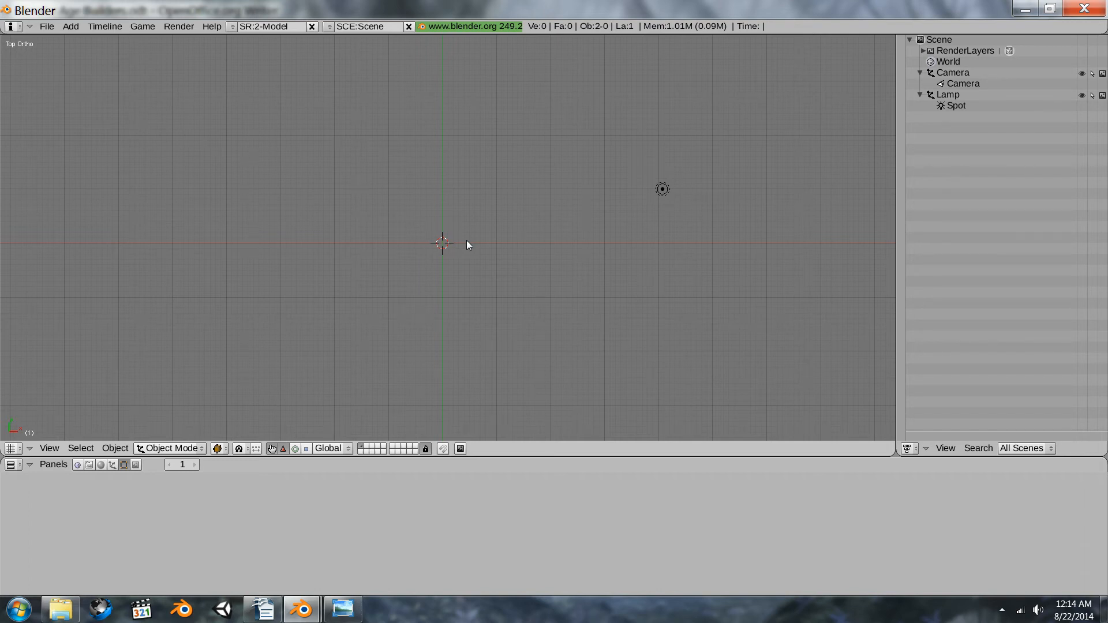
pyautogui.press('space')
pyautogui.moveTo(517, 236)
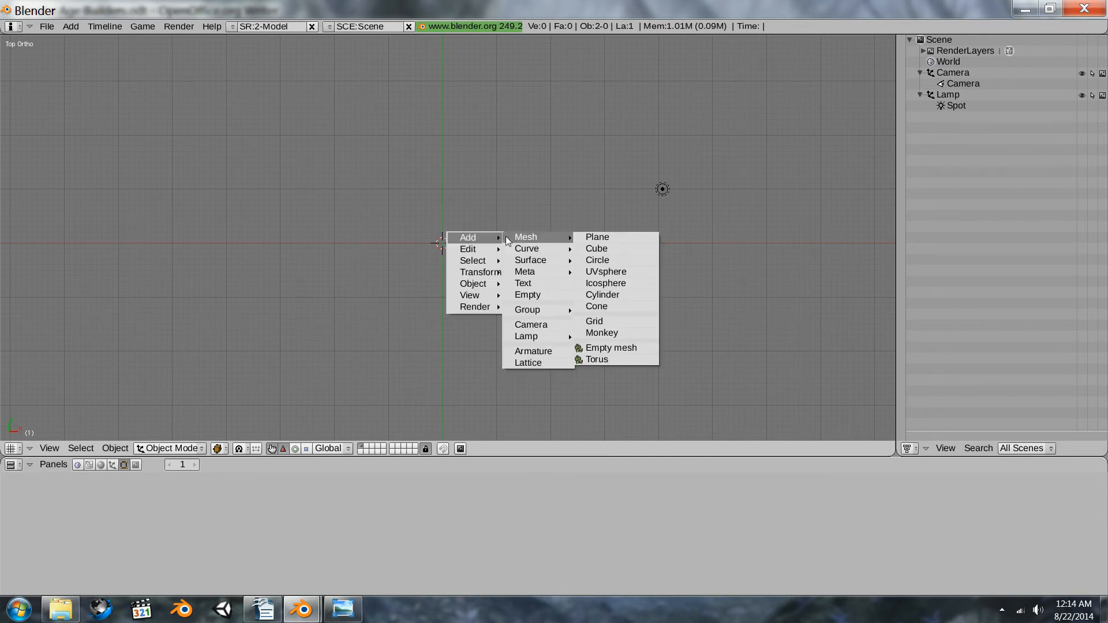
pyautogui.click(615, 235)
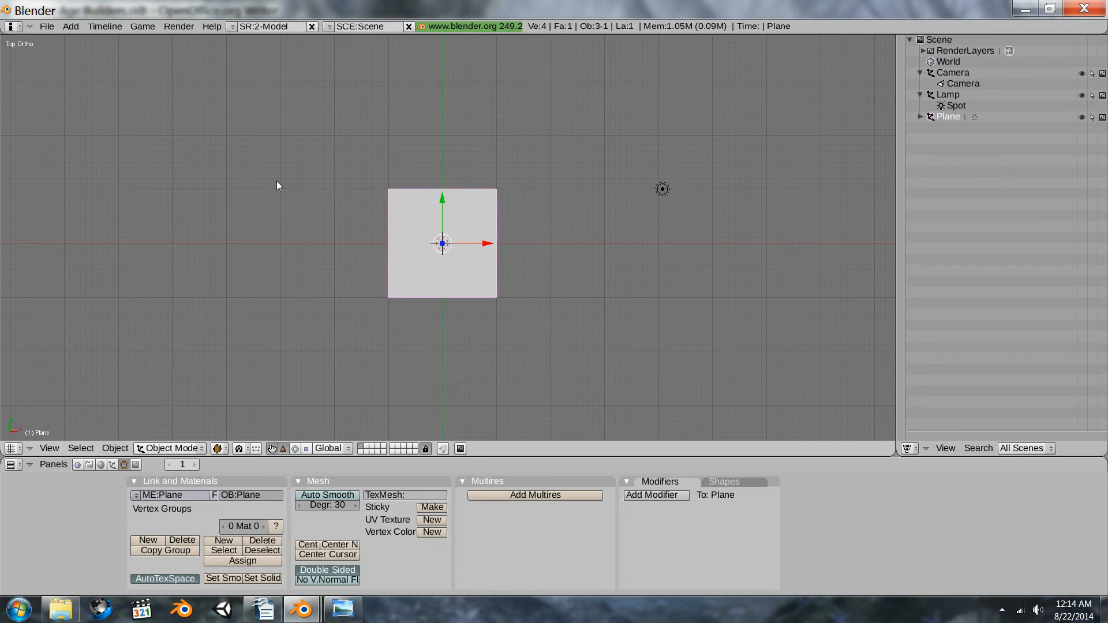
# - Set the plane's X and Y dimensions to 20 in Transform Properties, close the properties and return to the top view
pyautogui.press('n')
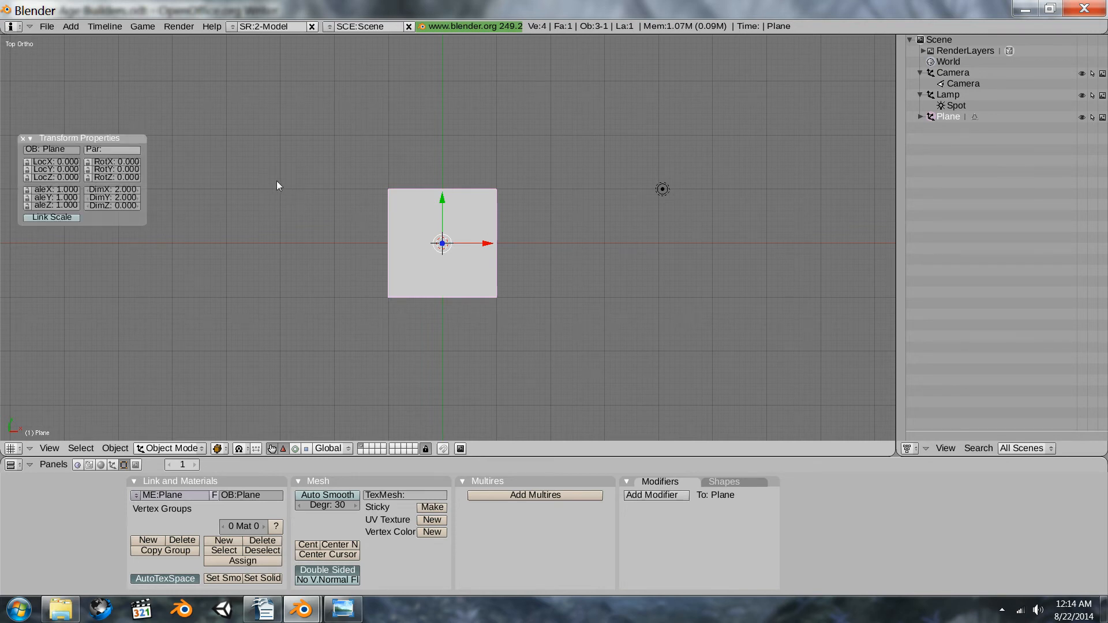
pyautogui.moveTo(124, 195); pyautogui.dragTo(130, 195)
pyautogui.click(121, 195)
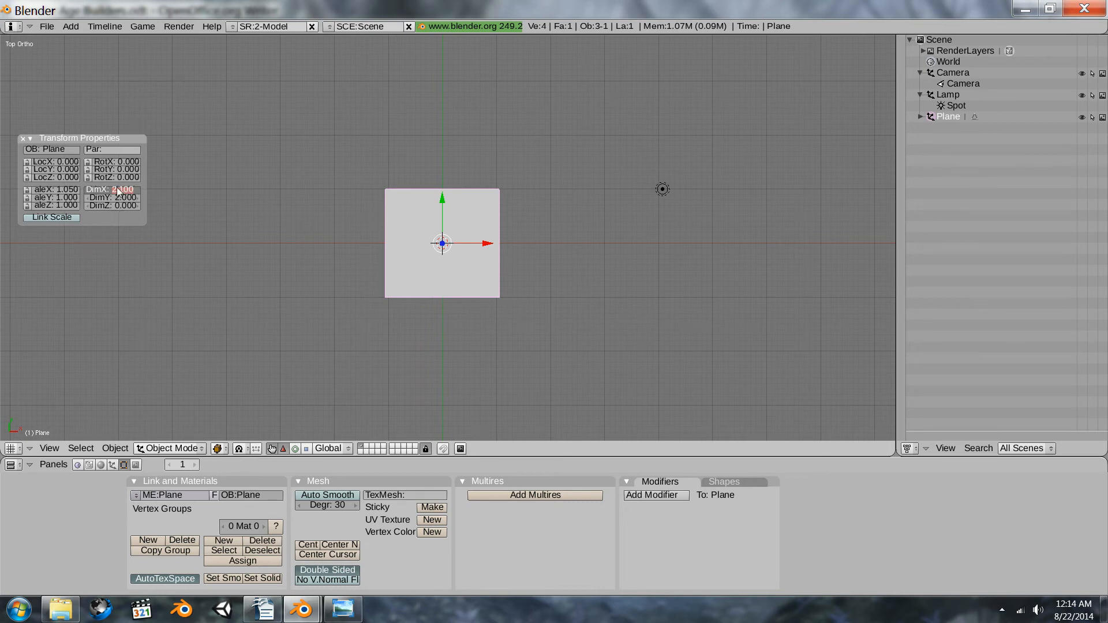
pyautogui.write('20')
pyautogui.press('Return')
pyautogui.click(123, 198)
pyautogui.write('2')
pyautogui.press('Return')
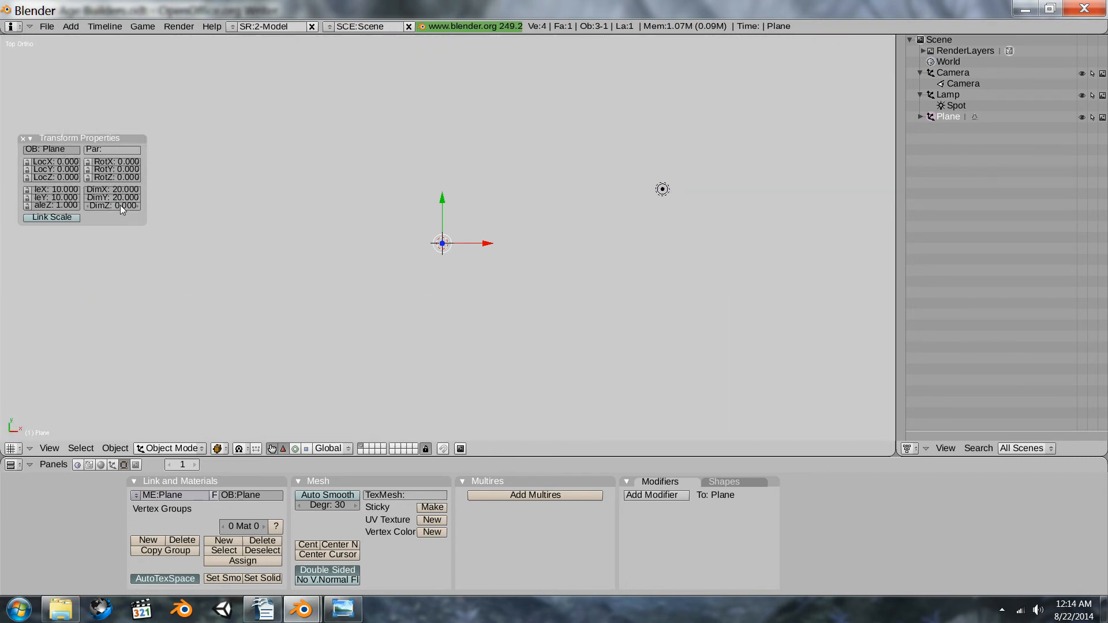
pyautogui.moveTo(430, 278); pyautogui.dragTo(453, 184, button='middle')
pyautogui.press('KP_7')
pyautogui.click(23, 139)
# - From the front view, move the plane straight down 5 units along the Z axis
pyautogui.scroll(-5, 383, 195)
pyautogui.scroll(-2, 384, 196)
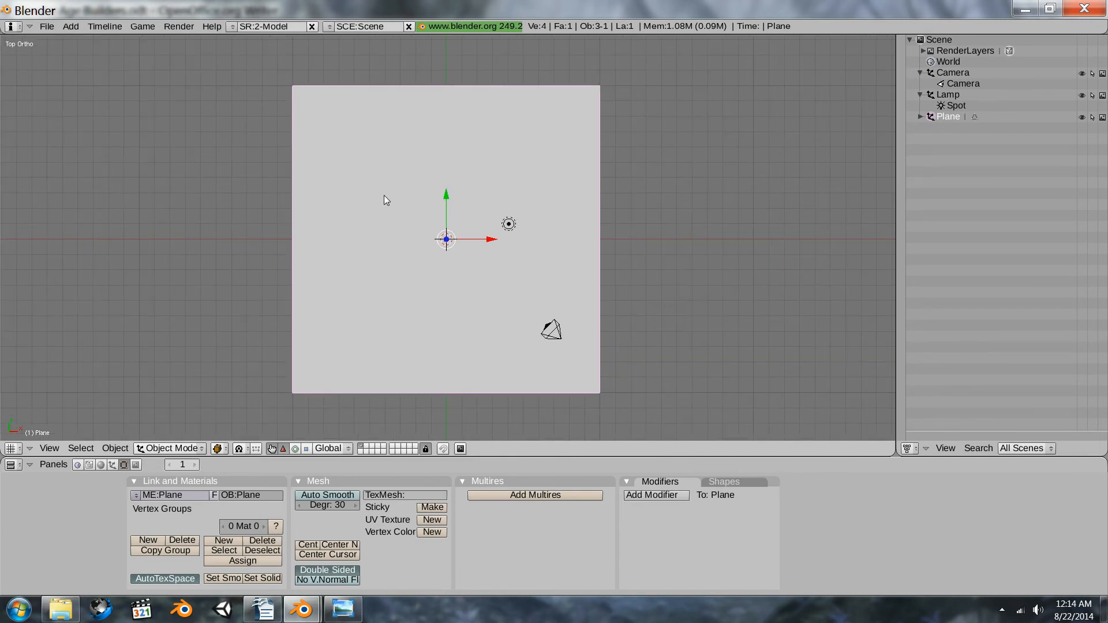
pyautogui.scroll(-4, 393, 198)
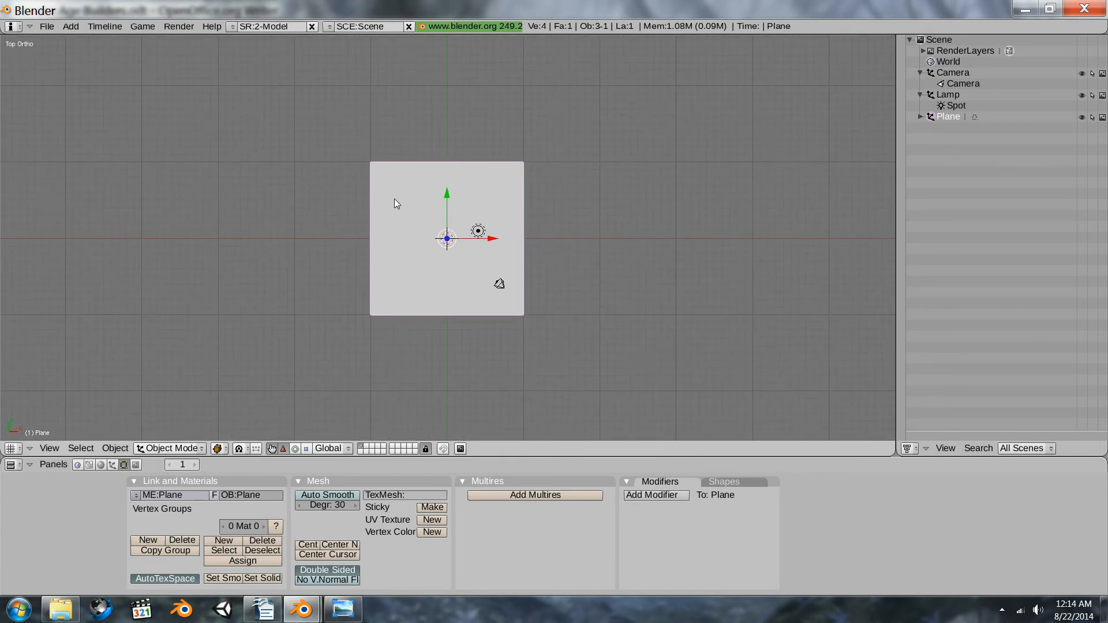
pyautogui.keyDown('shift'); pyautogui.moveTo(429, 191); pyautogui.dragTo(438, 227, button='middle'); pyautogui.keyUp('shift')
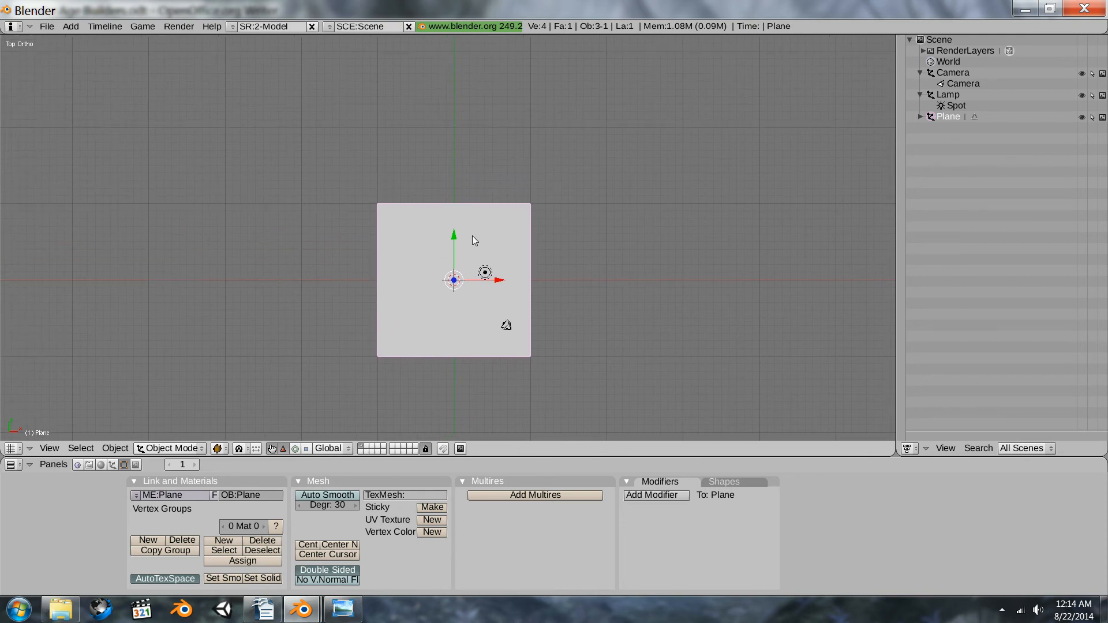
pyautogui.scroll(-1, 472, 236)
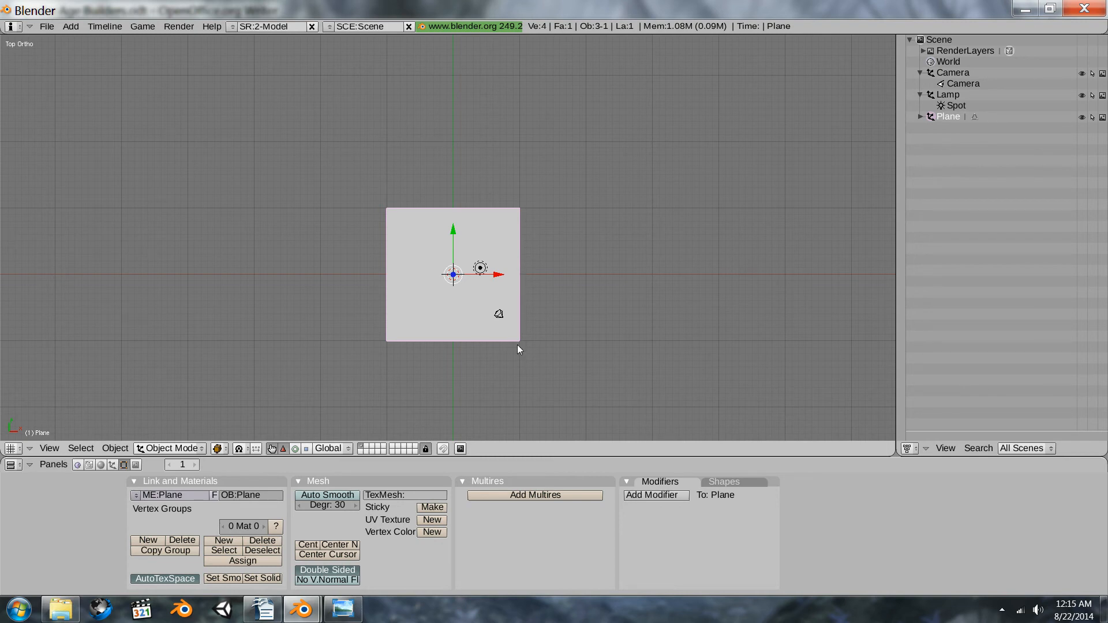
pyautogui.press('KP_1')
pyautogui.scroll(5, 375, 257)
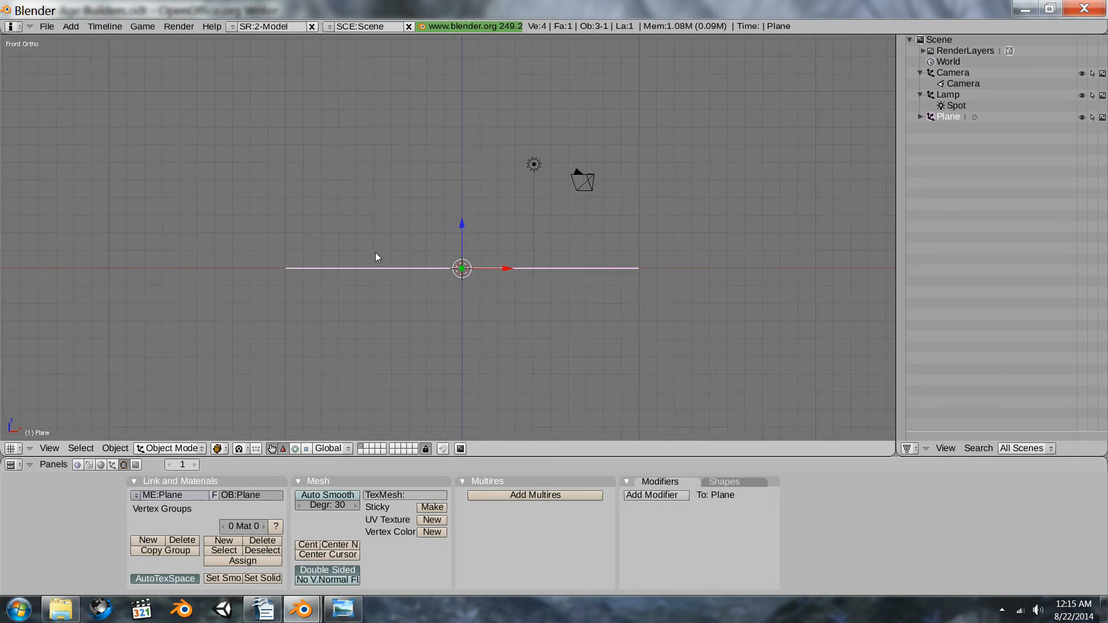
pyautogui.scroll(-1, 309, 295)
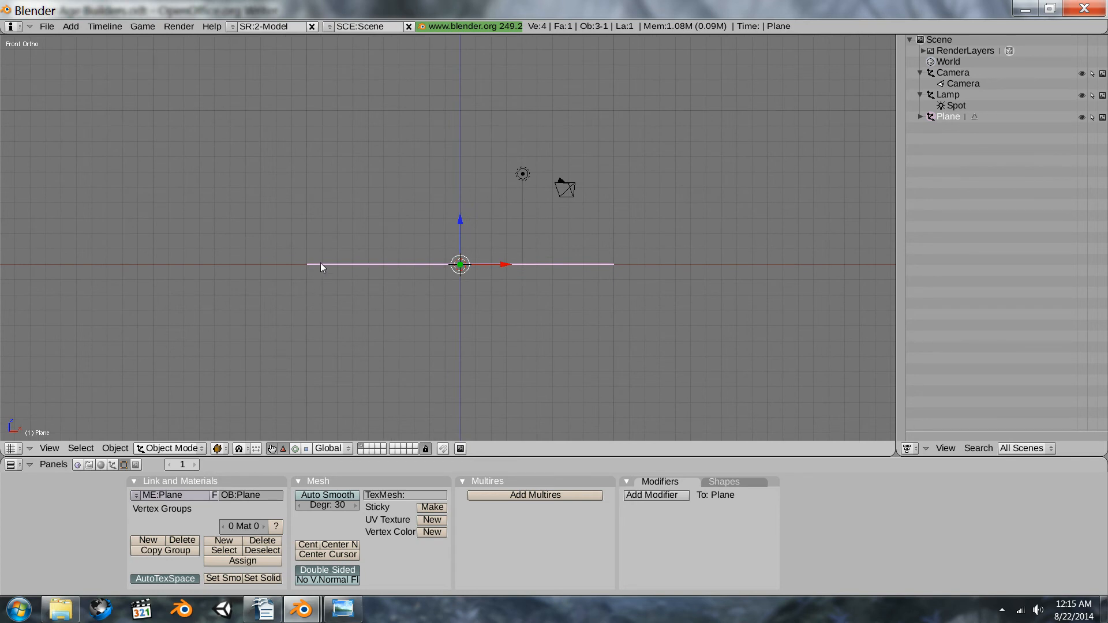
pyautogui.press('g')
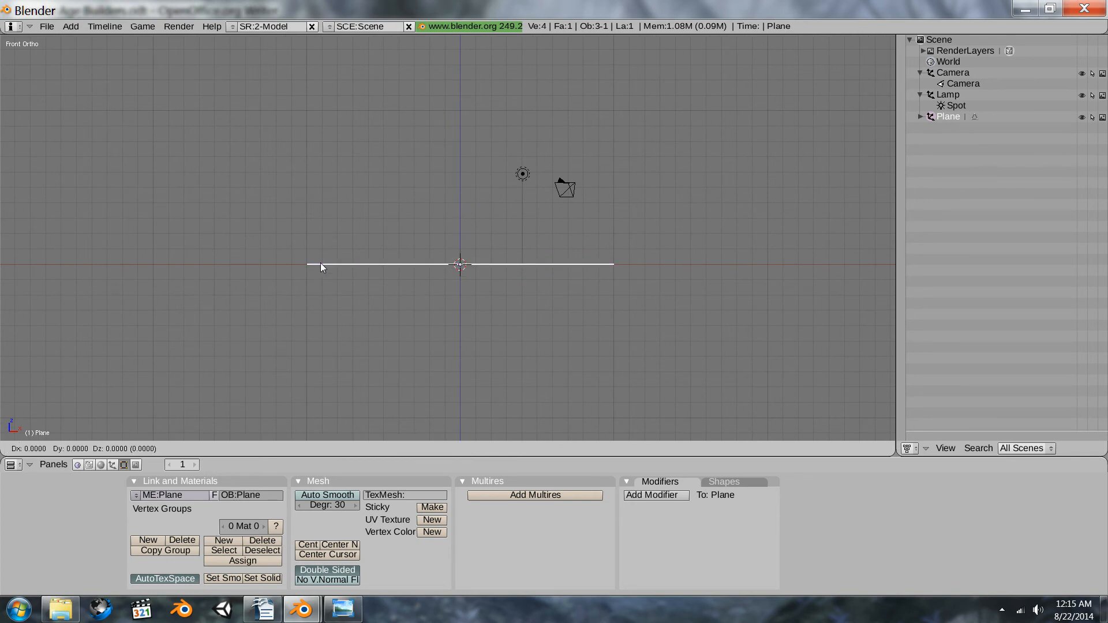
pyautogui.click(316, 337)
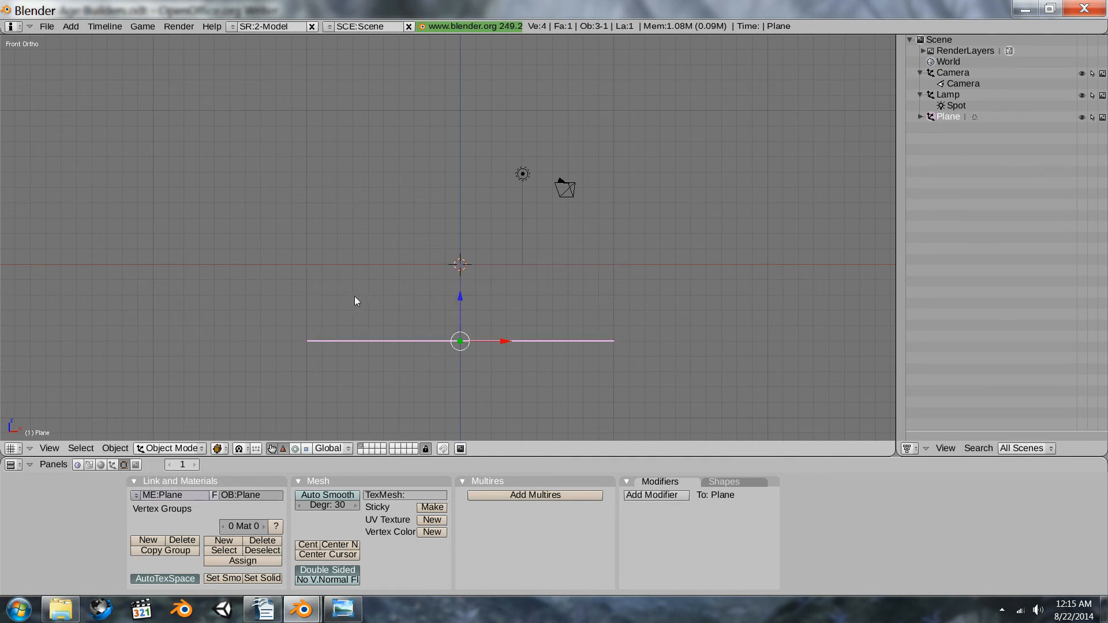
# - Return to the top view and snap the selected plane to the grid
pyautogui.press('KP_7')
pyautogui.scroll(-4, 387, 250)
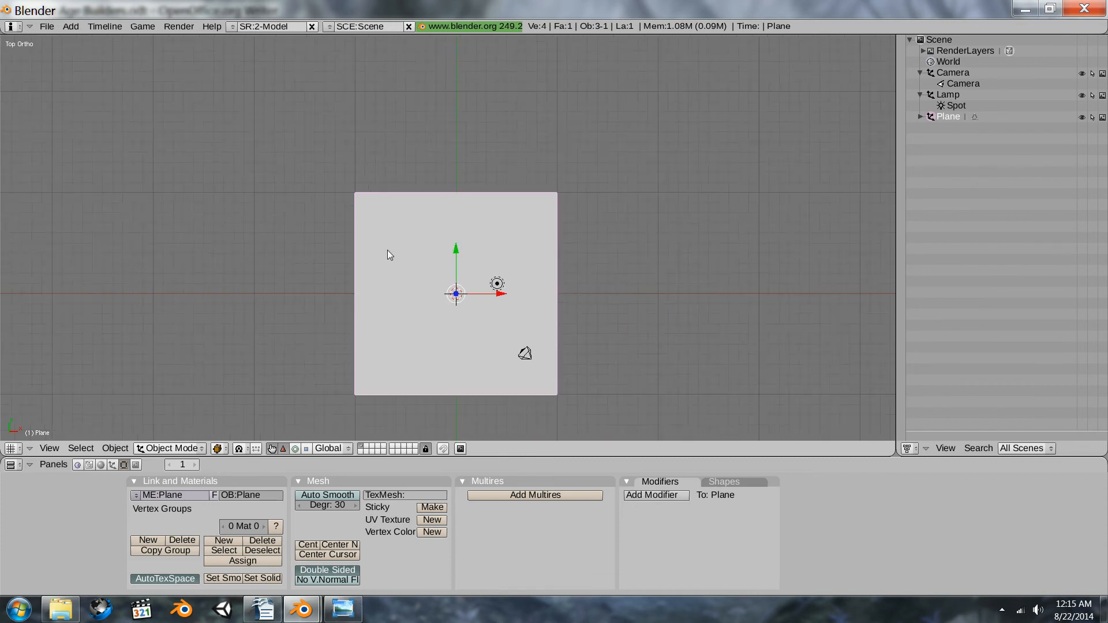
pyautogui.scroll(2, 386, 248)
pyautogui.hotkey('shift', 's')
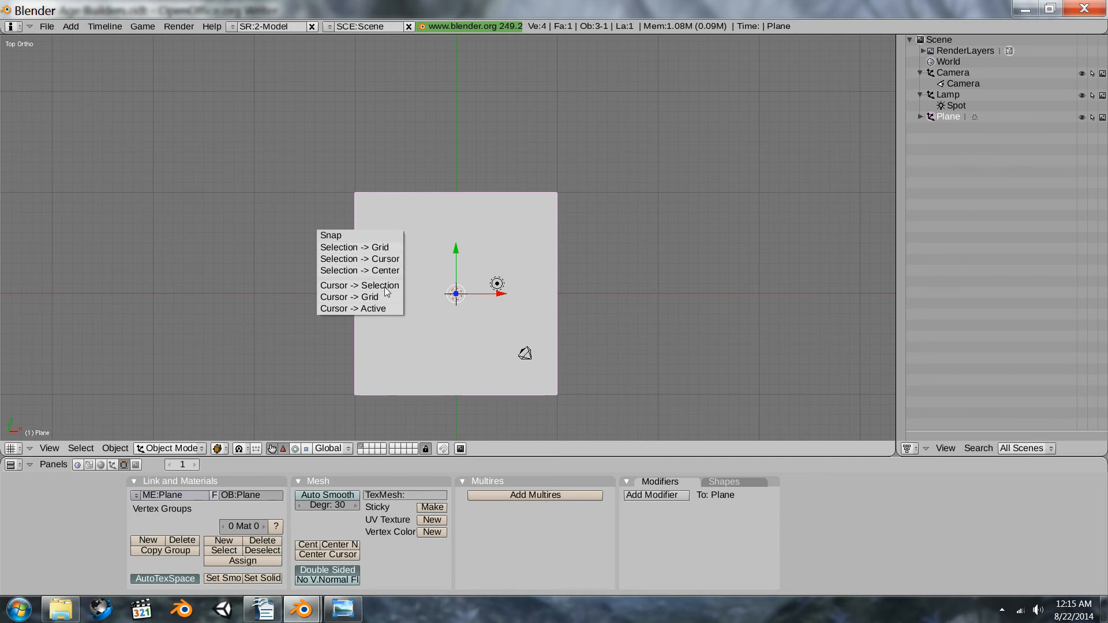
pyautogui.click(367, 248)
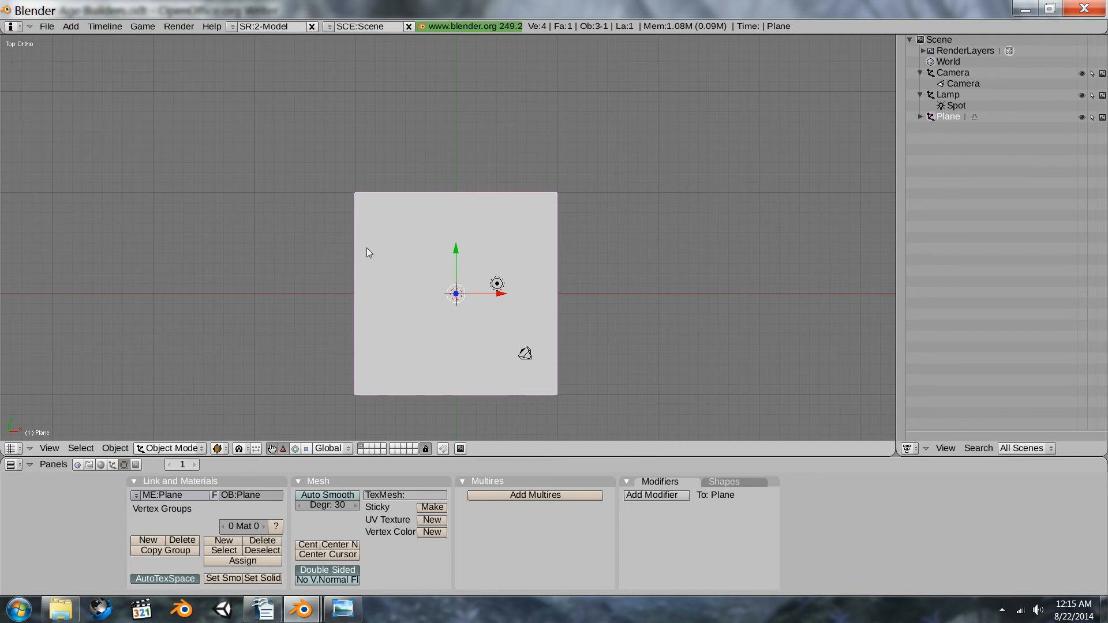
# - Place the 3D cursor on the Y axis, about 15 units beyond the plane's far edge
pyautogui.scroll(-3, 426, 236)
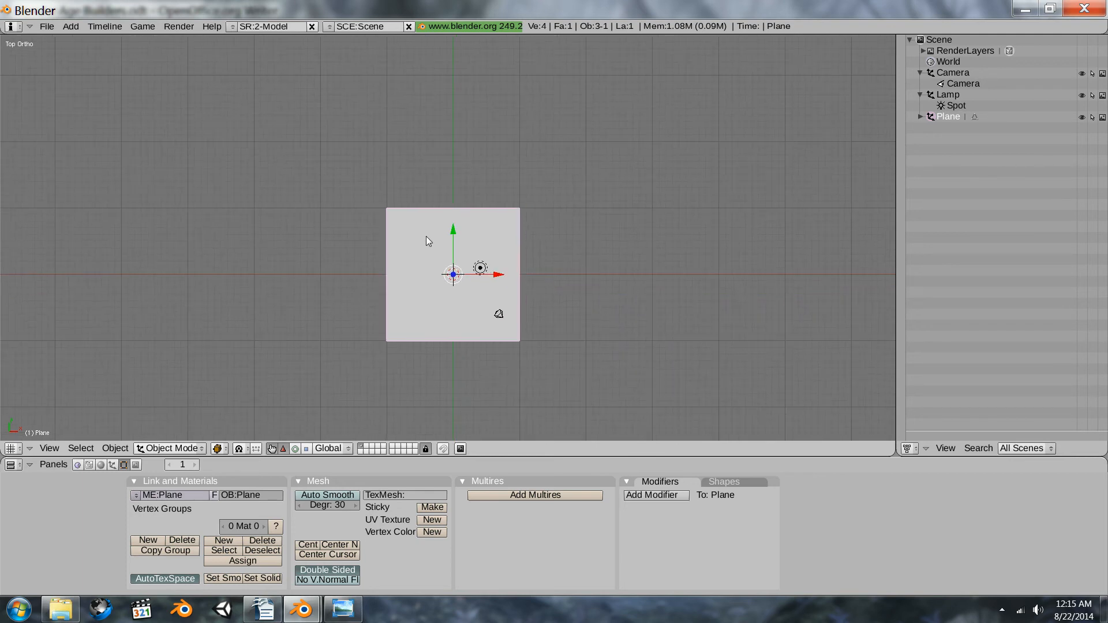
pyautogui.scroll(-1, 412, 212)
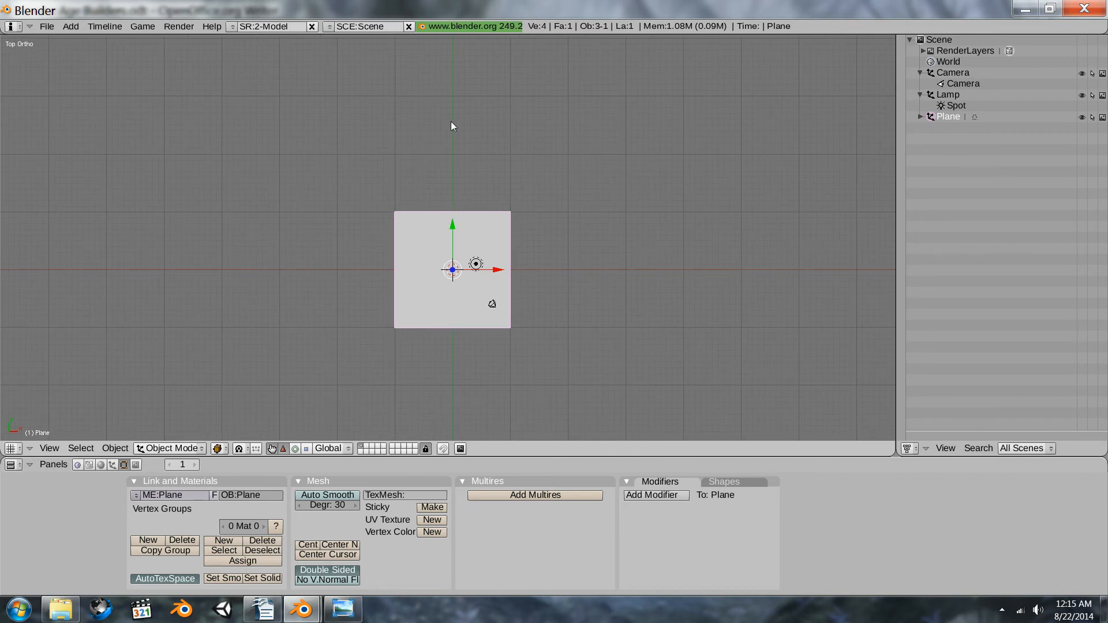
pyautogui.scroll(3, 466, 161)
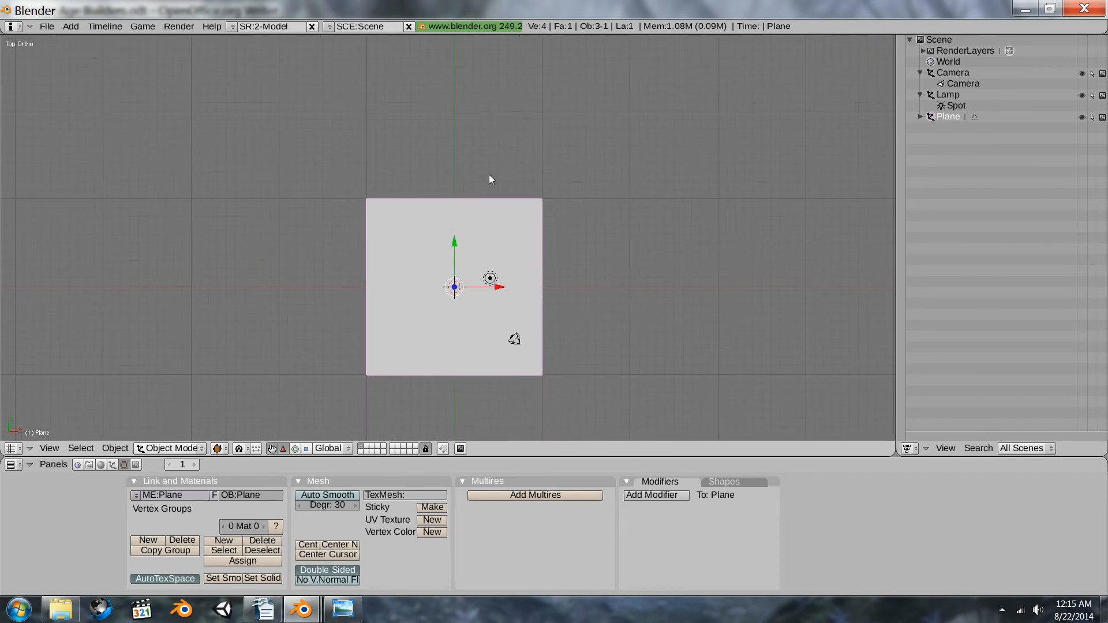
pyautogui.keyDown('shift'); pyautogui.moveTo(490, 178); pyautogui.dragTo(455, 299, button='middle'); pyautogui.keyUp('shift')
pyautogui.scroll(3, 438, 232)
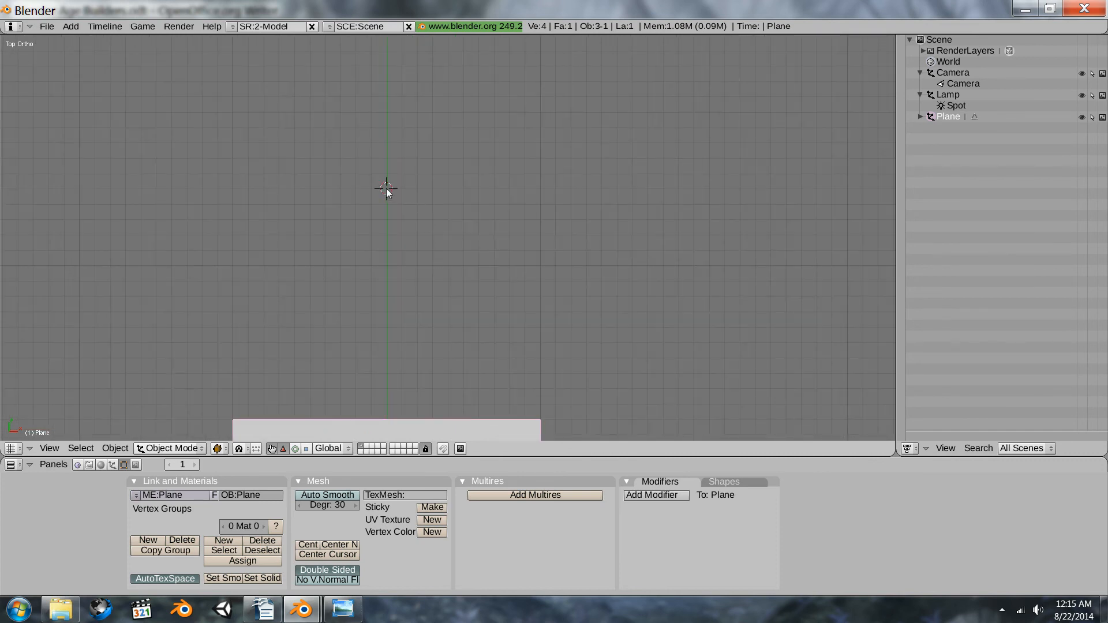
# - Snap the 3D cursor to the grid and add a plane mesh at it
pyautogui.hotkey('shift', 's')
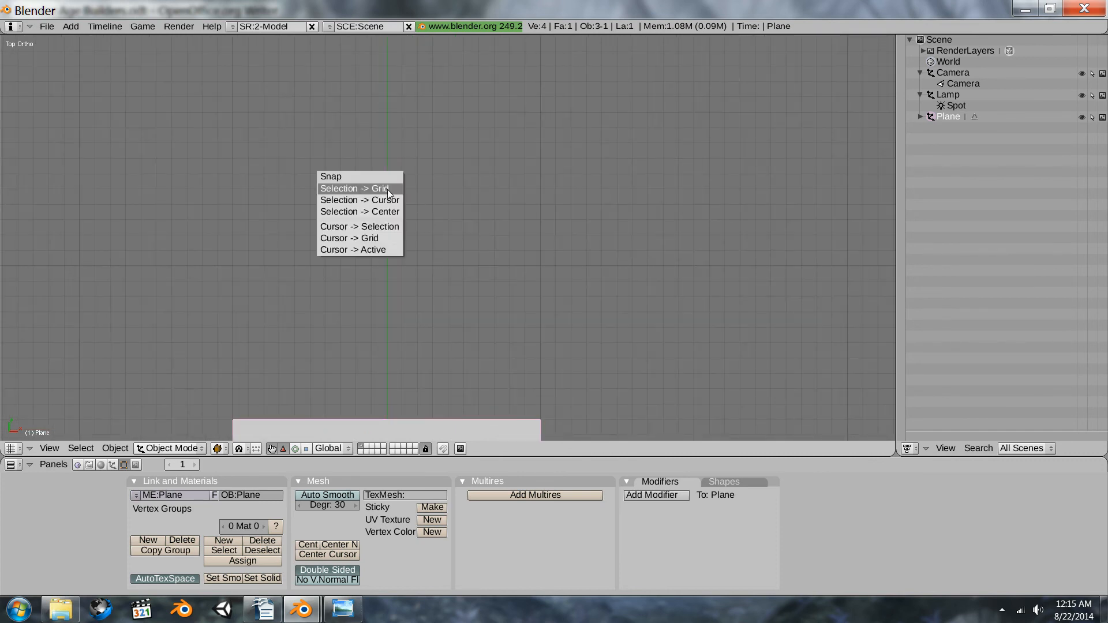
pyautogui.click(378, 240)
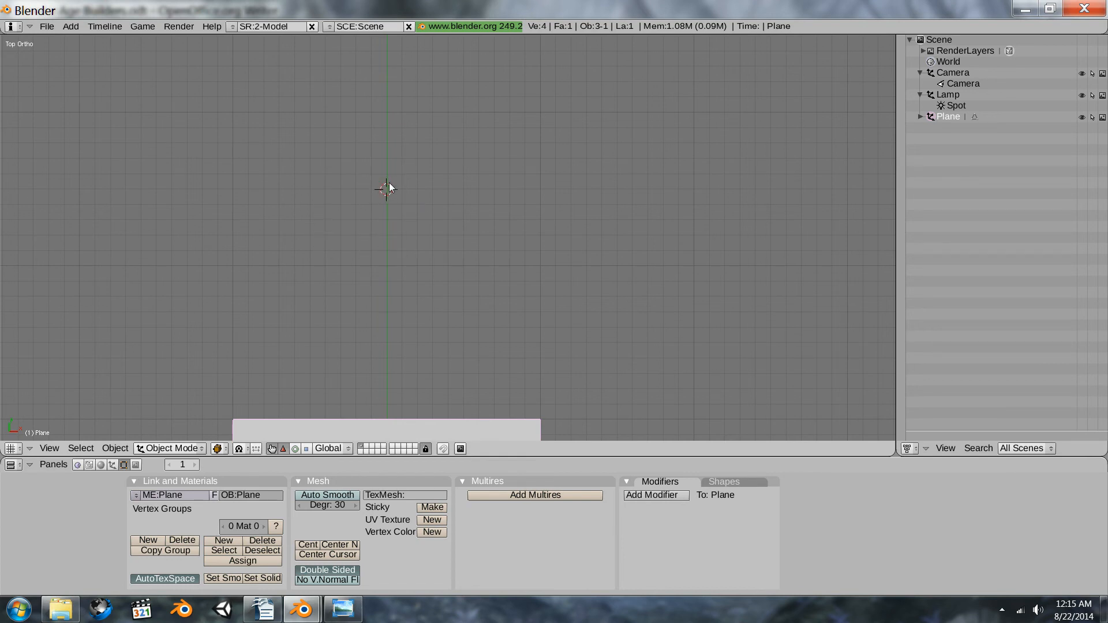
pyautogui.press('space')
pyautogui.moveTo(467, 182)
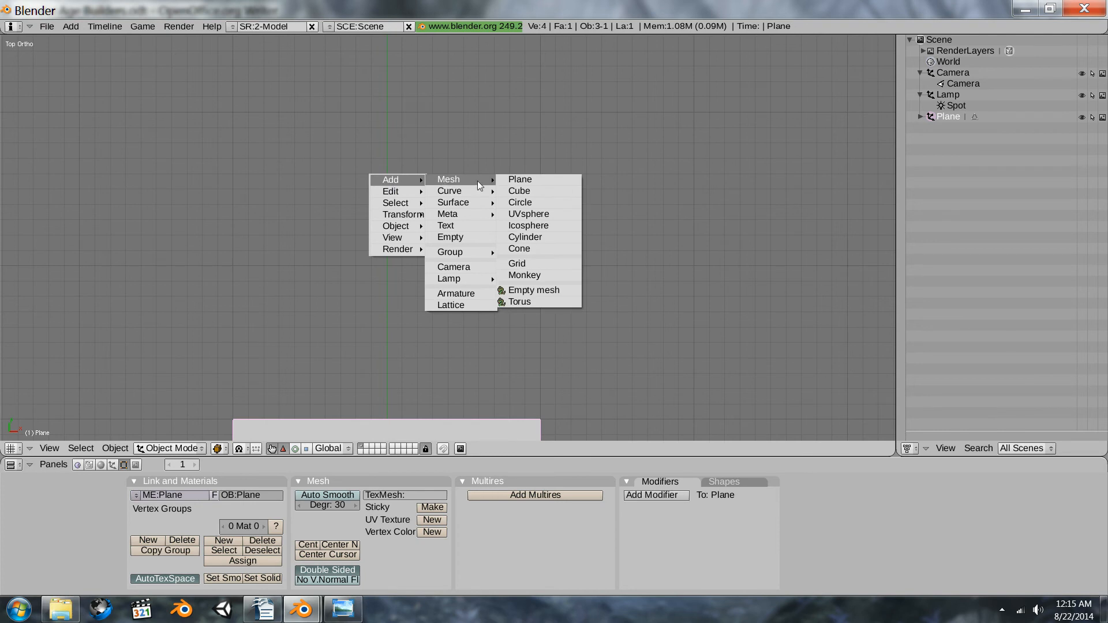
pyautogui.click(510, 180)
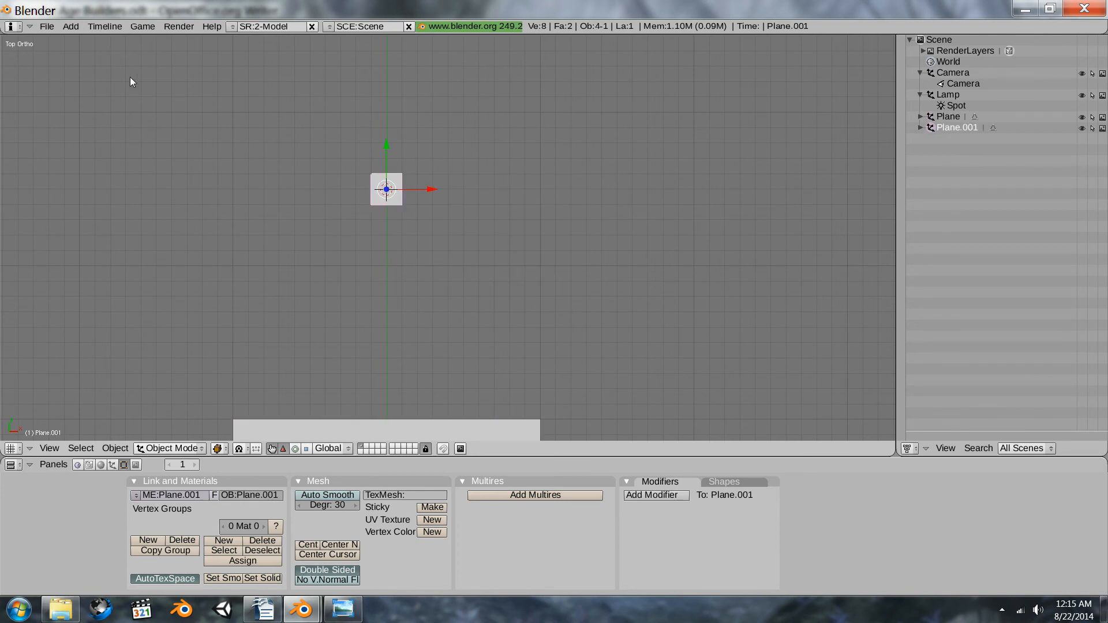
# - Set the new plane's X dimension to 20 and Y dimension to 10 in Transform Properties, and close the properties
pyautogui.press('n')
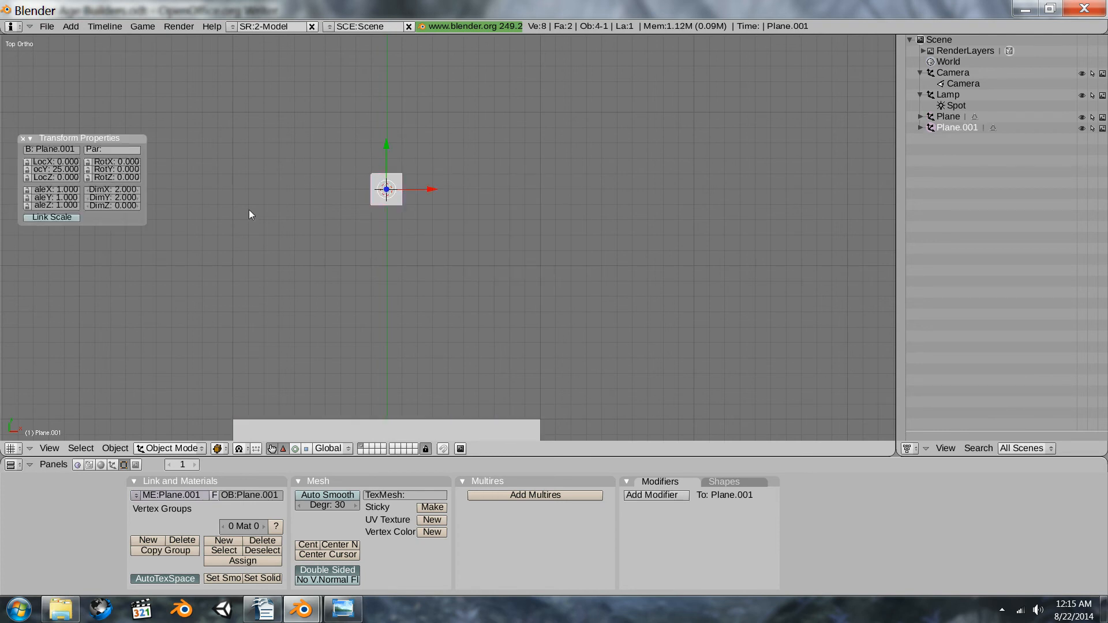
pyautogui.click(128, 190)
pyautogui.click(121, 189)
pyautogui.write('2')
pyautogui.press('Return')
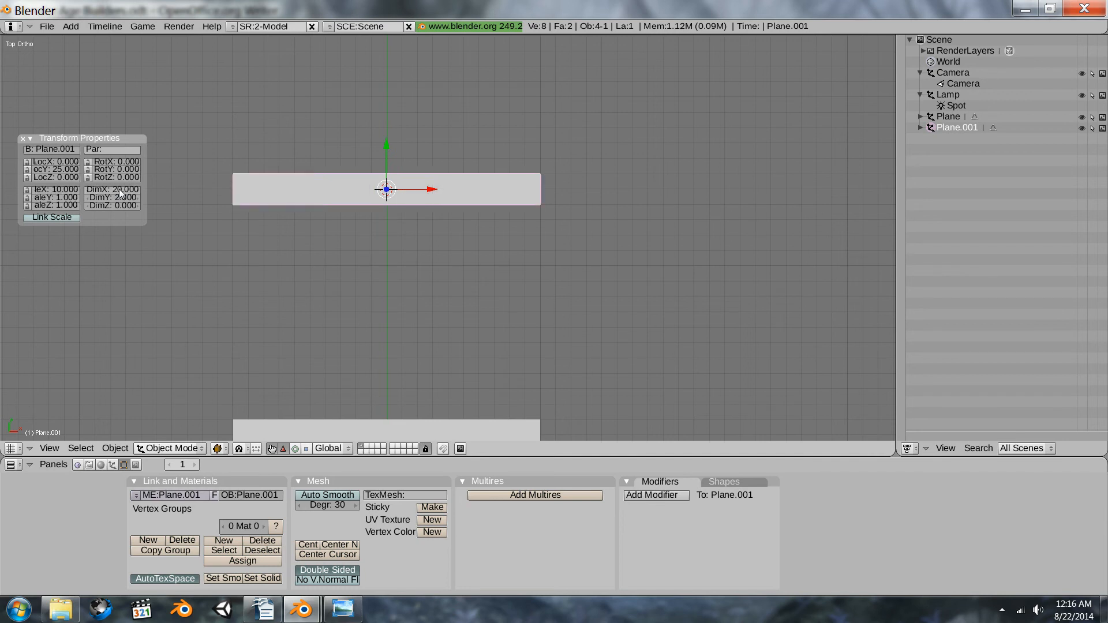
pyautogui.click(121, 198)
pyautogui.write('10')
pyautogui.press('Return')
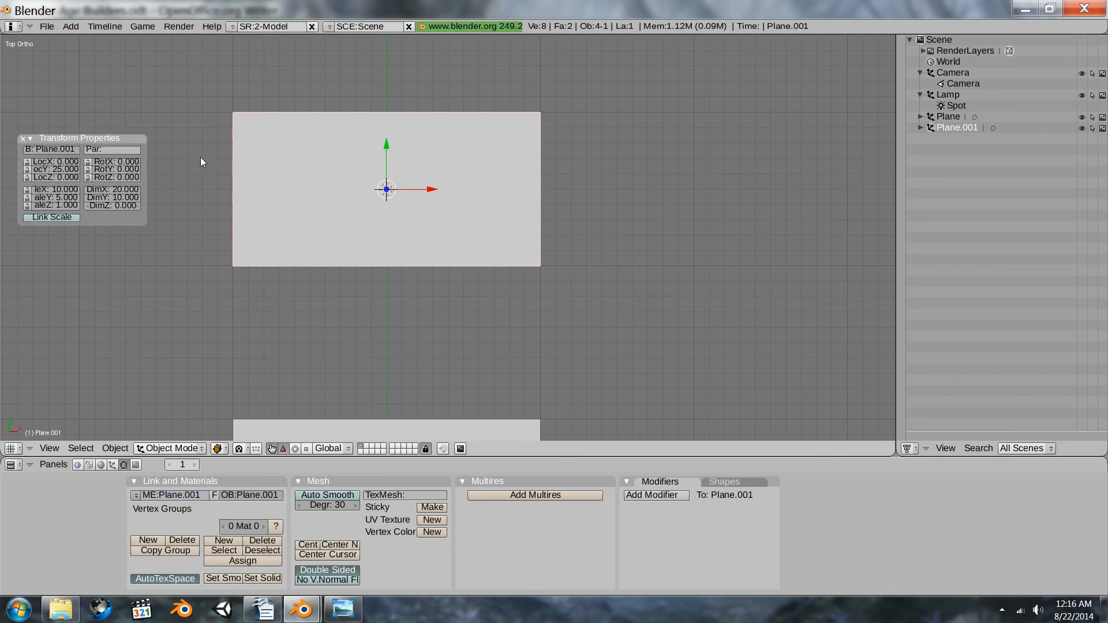
pyautogui.click(23, 139)
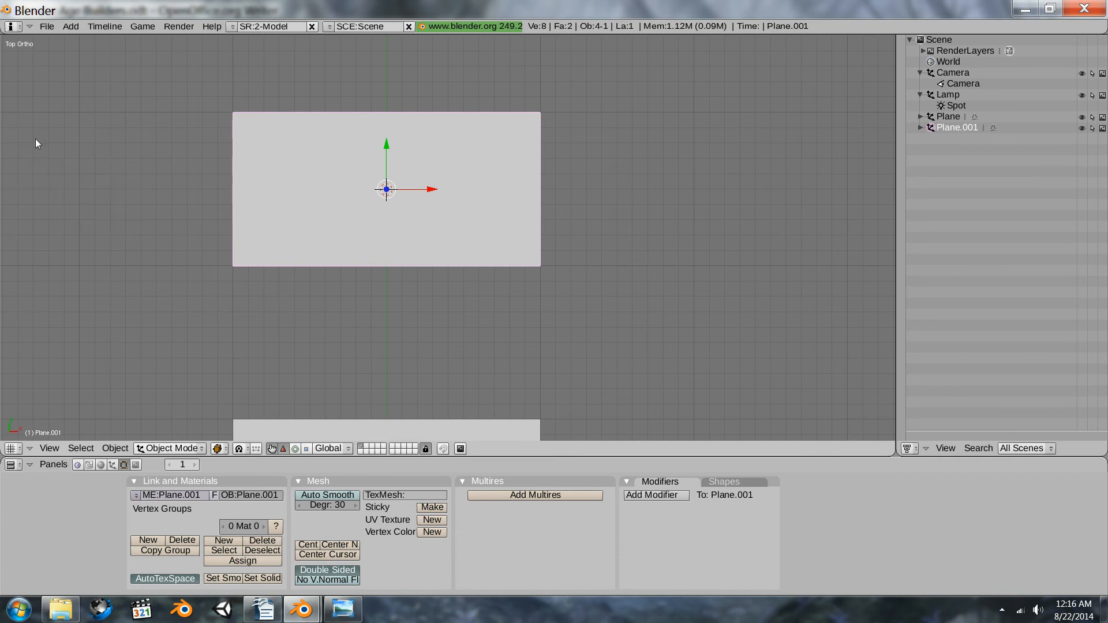
# - Reset the 3D cursor to the scene origin and set the pivot to 3D Cursor
pyautogui.scroll(-4, 426, 209)
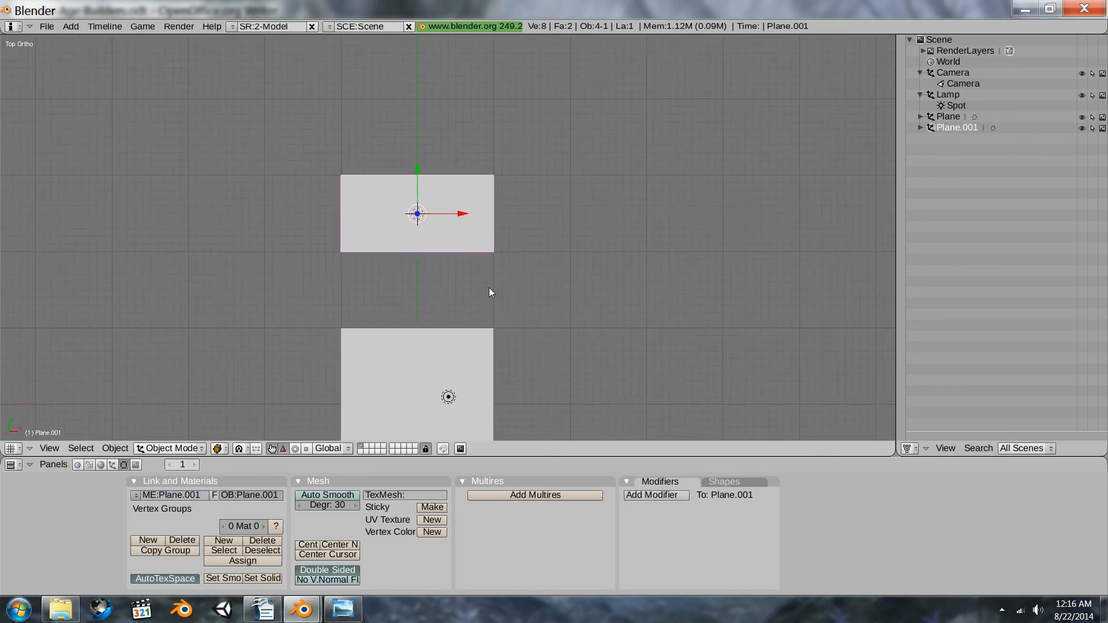
pyautogui.keyDown('shift'); pyautogui.scroll(-3, 515, 174); pyautogui.keyUp('shift')
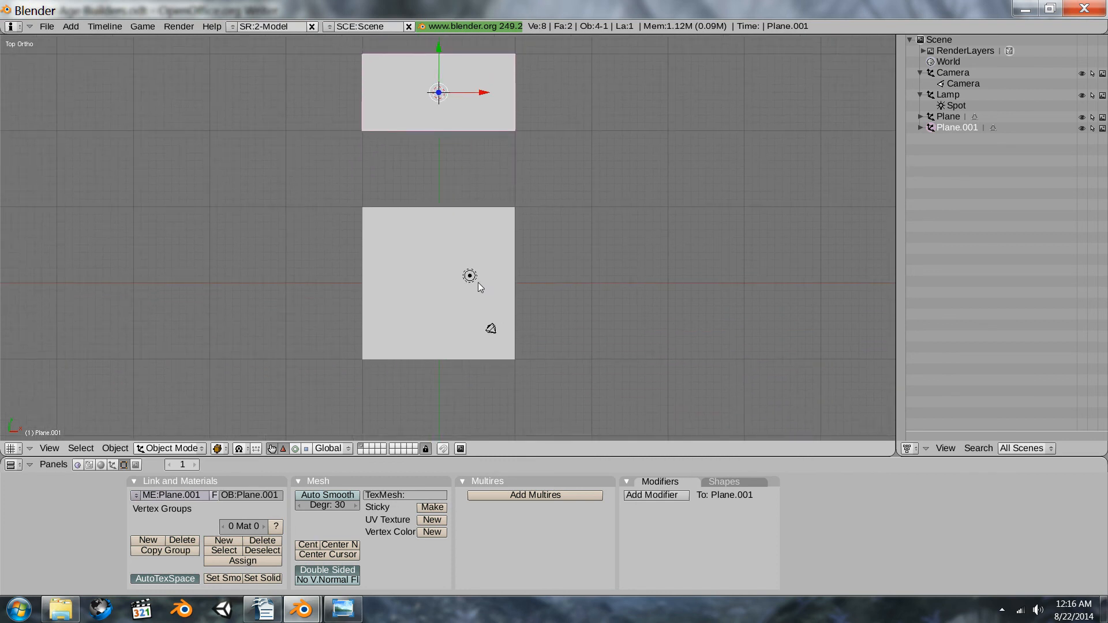
pyautogui.hotkey('shift', 'c')
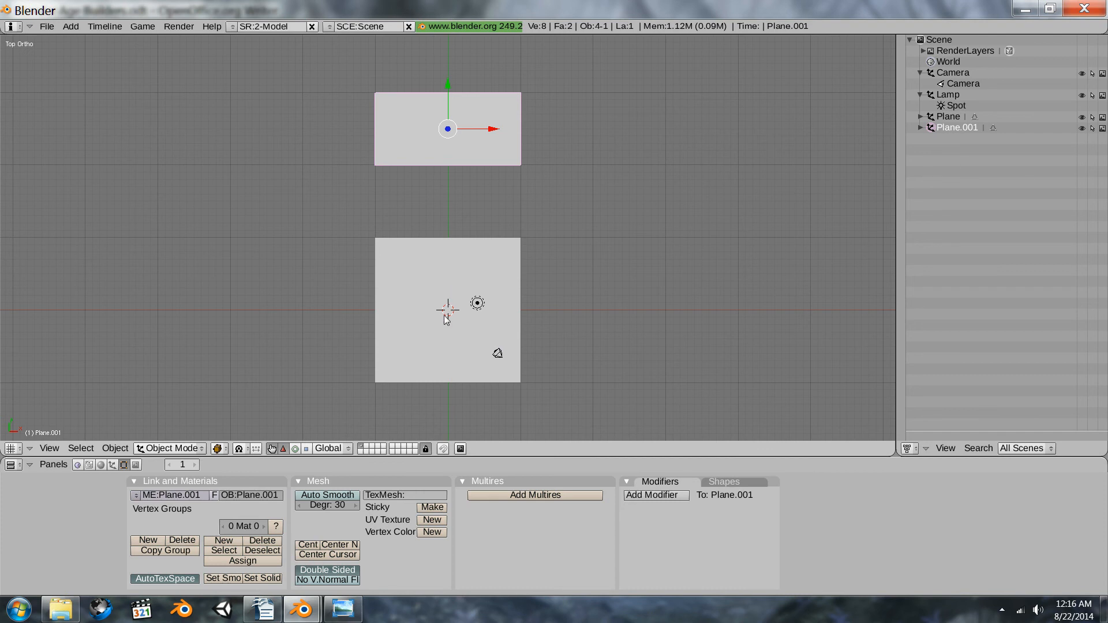
pyautogui.press('c')
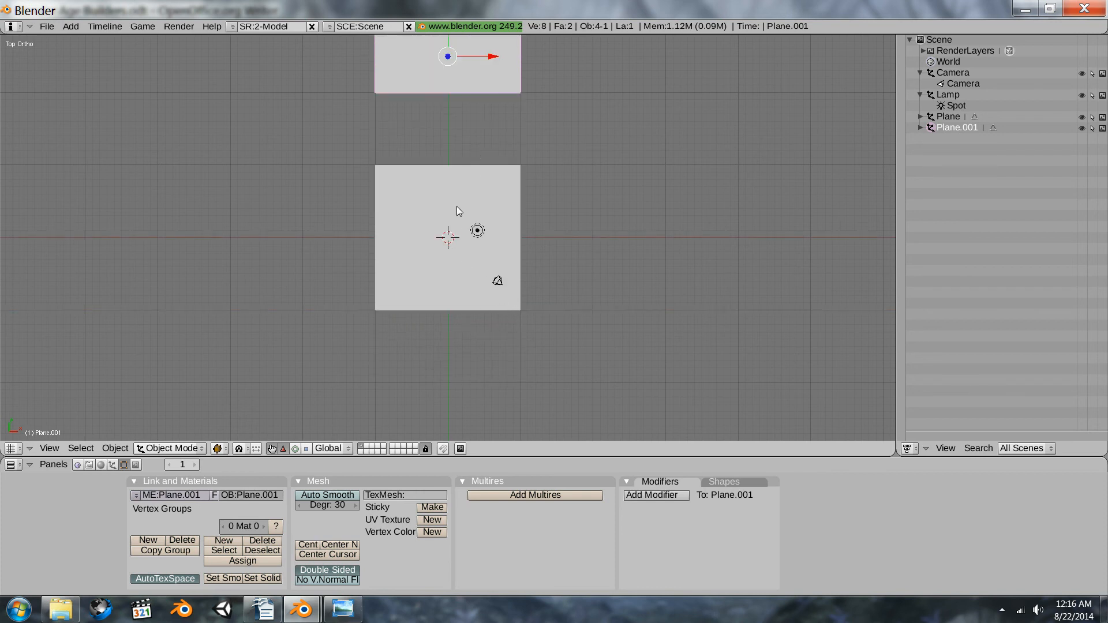
pyautogui.click(239, 449)
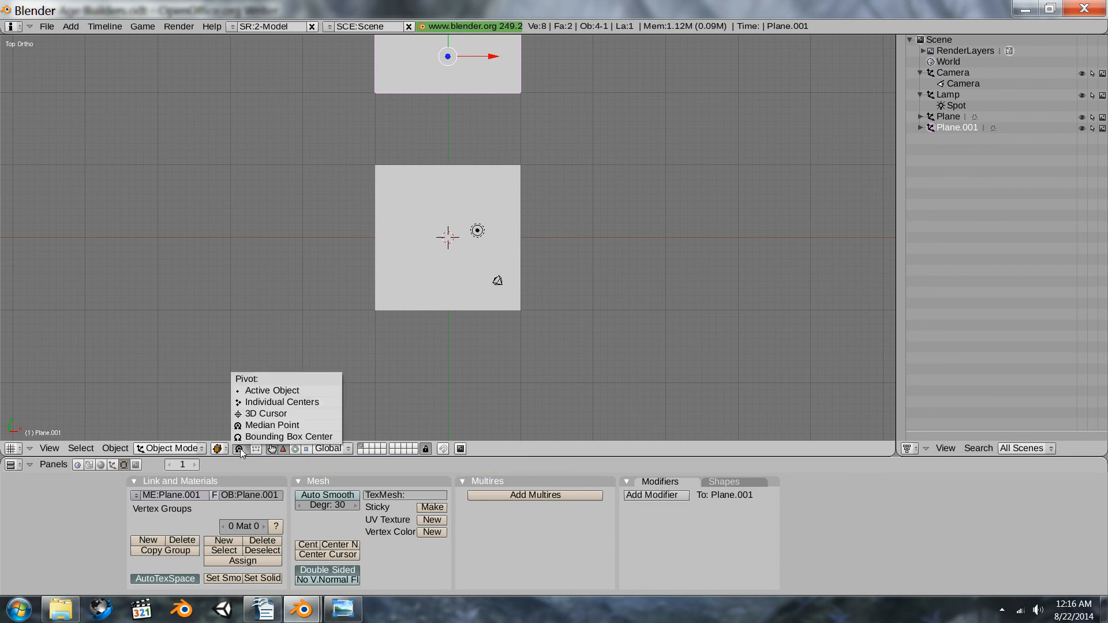
pyautogui.click(266, 414)
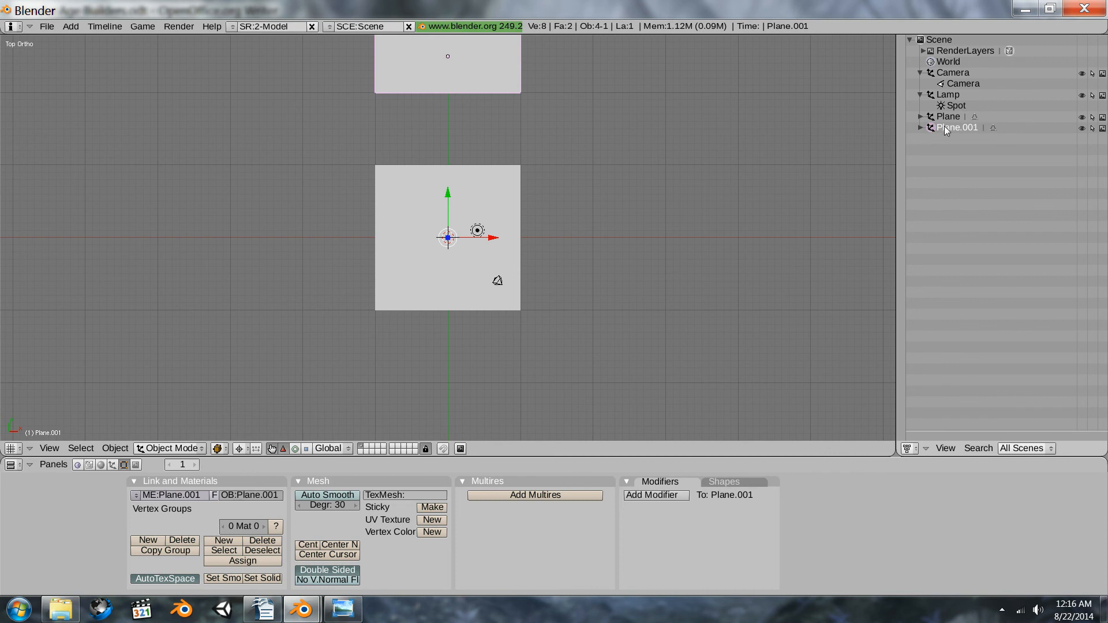
# - Duplicate the 20x10 platform and rotate the copy a quarter turn clockwise about the 3D cursor, onto the positive X side of the middle area
pyautogui.click(920, 117)
pyautogui.click(920, 139)
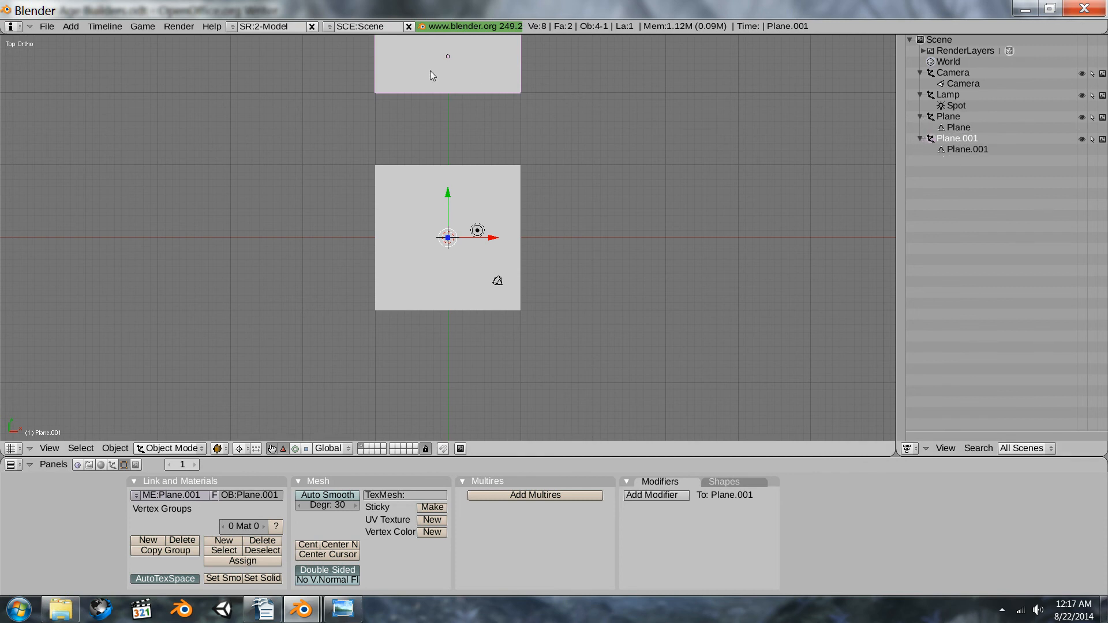
pyautogui.hotkey('shift', 'd')
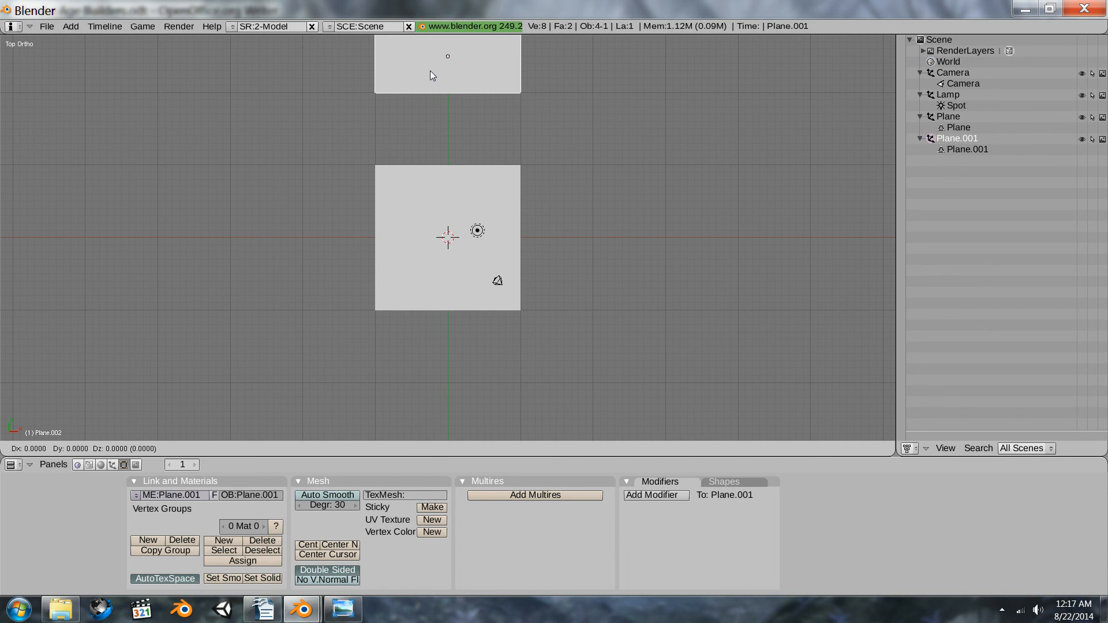
pyautogui.press('r')
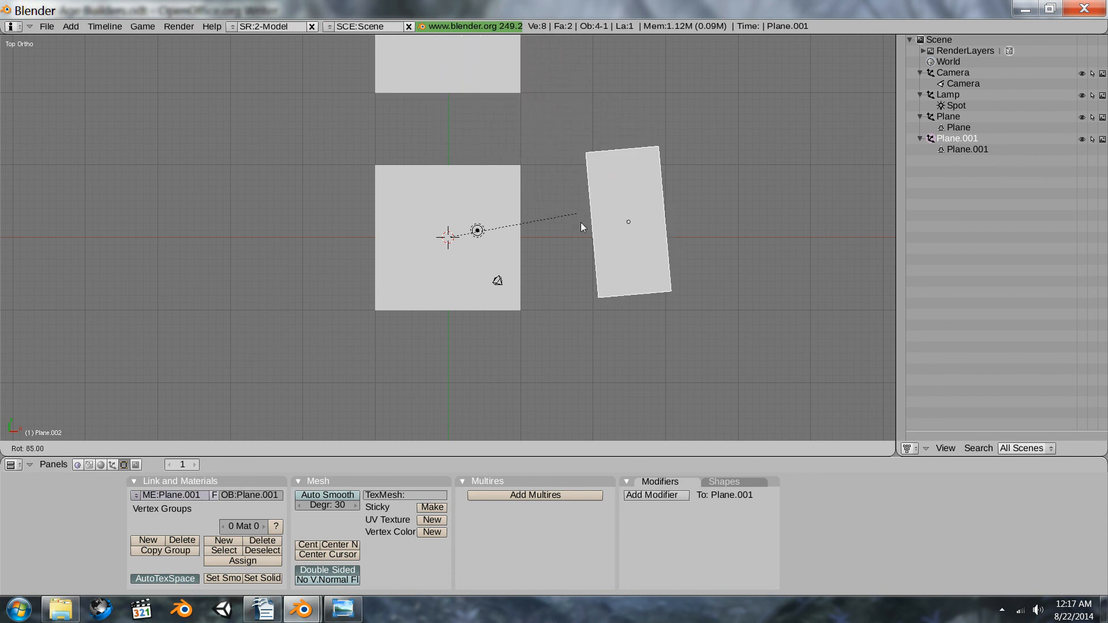
pyautogui.click(590, 223)
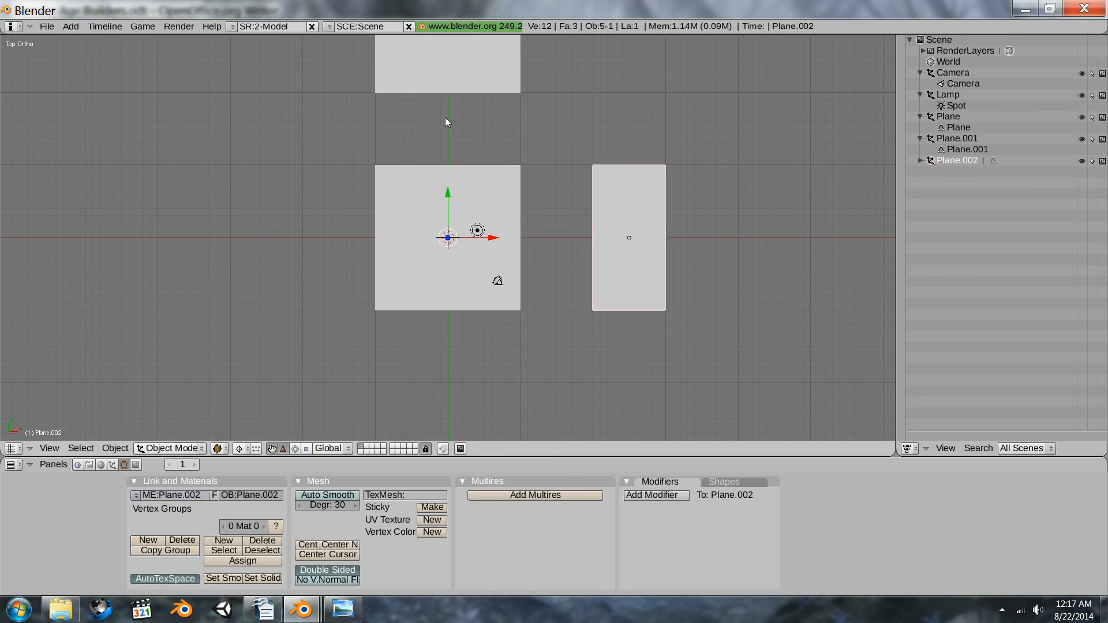
# - Select both platforms, duplicate them and rotate the copies half a turn about the 3D cursor to the opposite sides of the middle area
pyautogui.rightClick(419, 71)
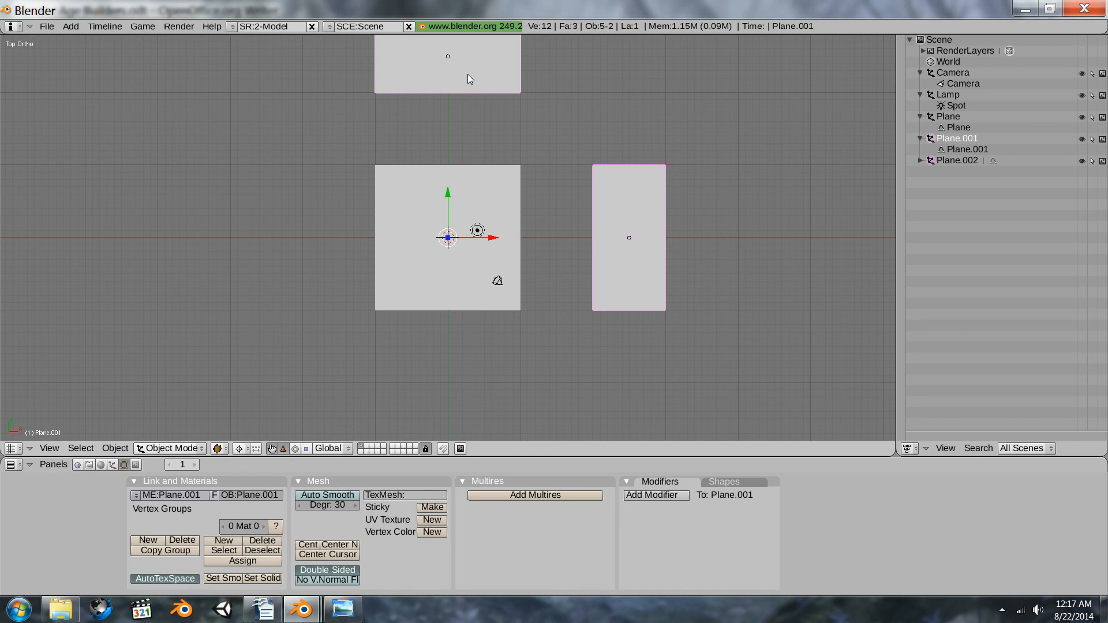
pyautogui.hotkey('shift', 'd')
pyautogui.press('r')
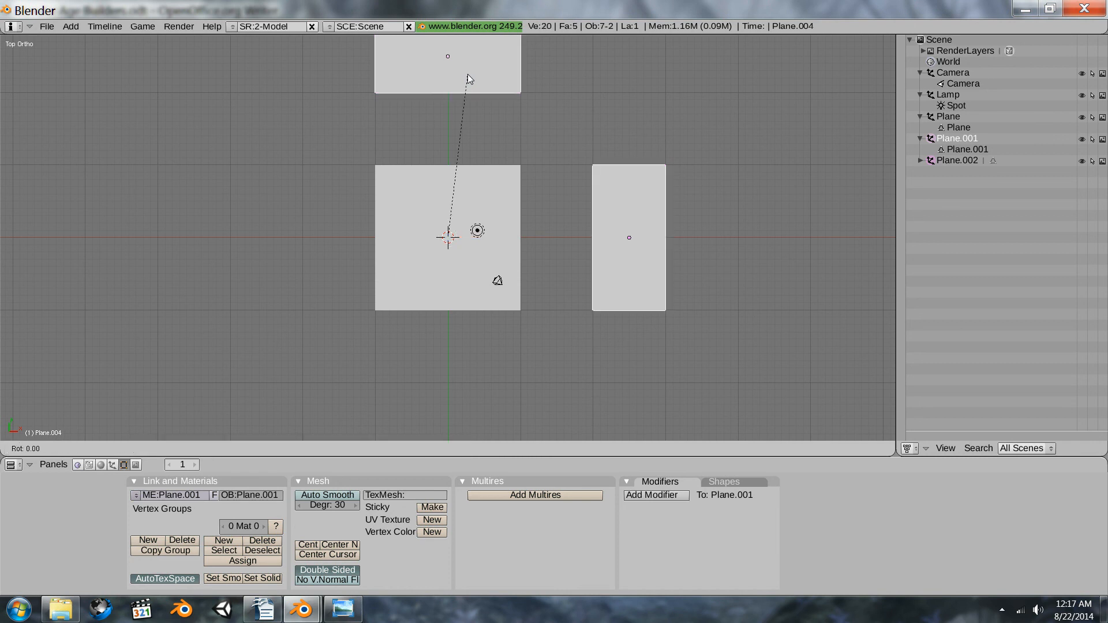
pyautogui.press('Escape')
pyautogui.press('r')
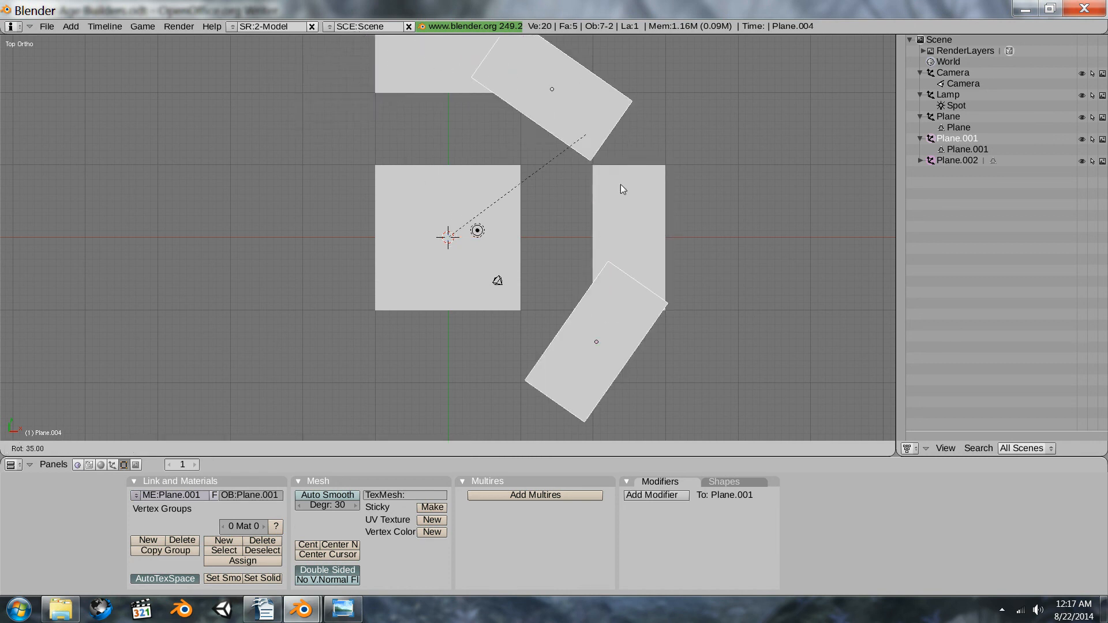
pyautogui.click(418, 489)
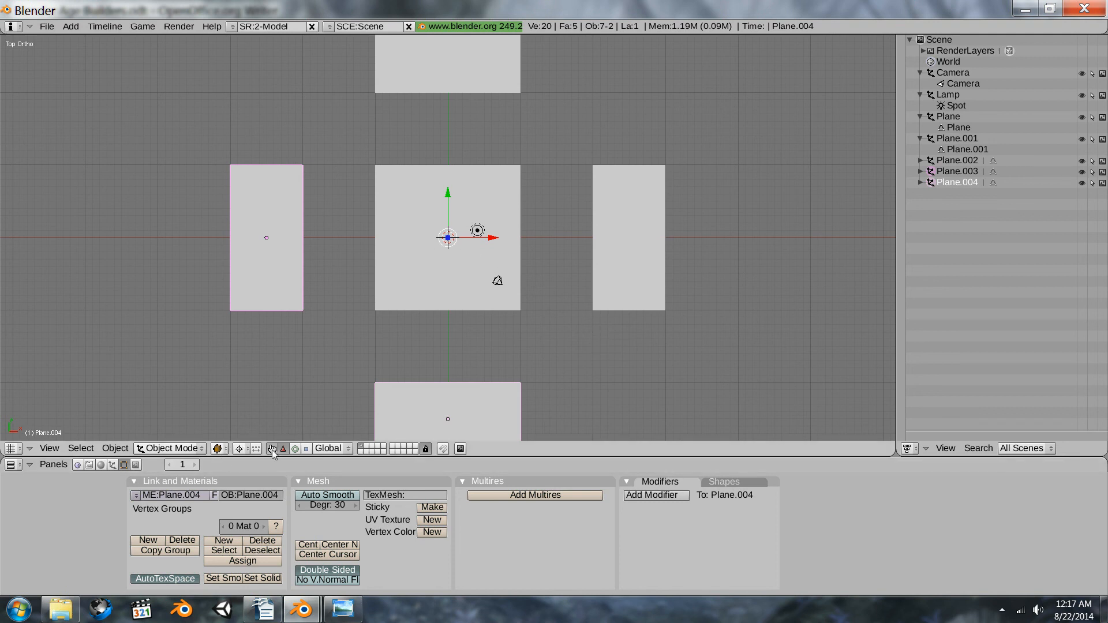
# - Switch the pivot back to Bounding Box Center
pyautogui.click(241, 449)
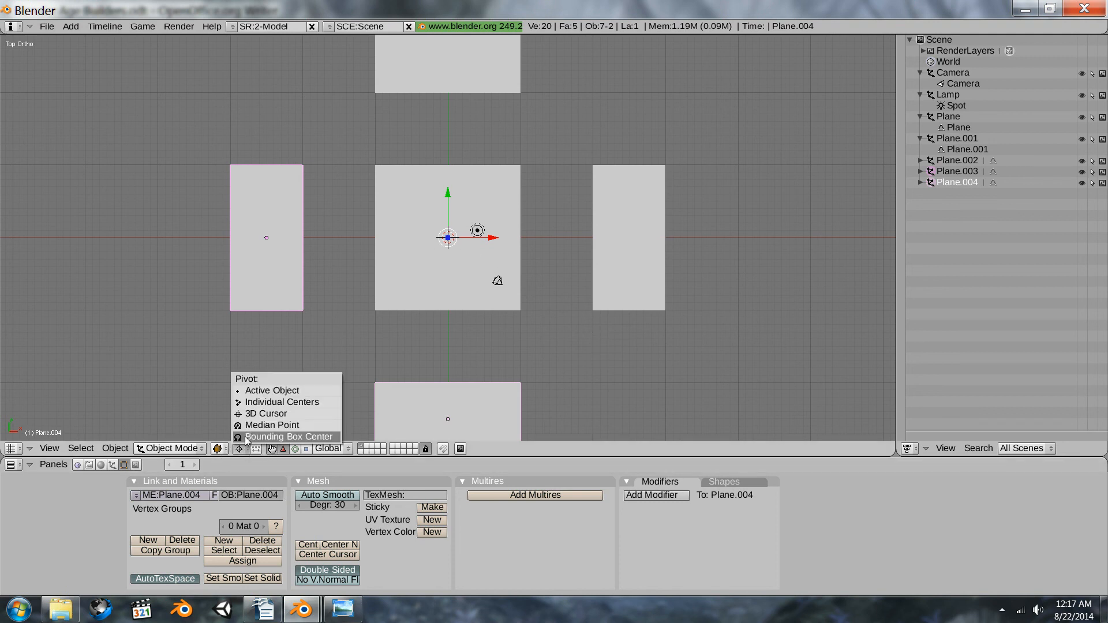
pyautogui.click(254, 436)
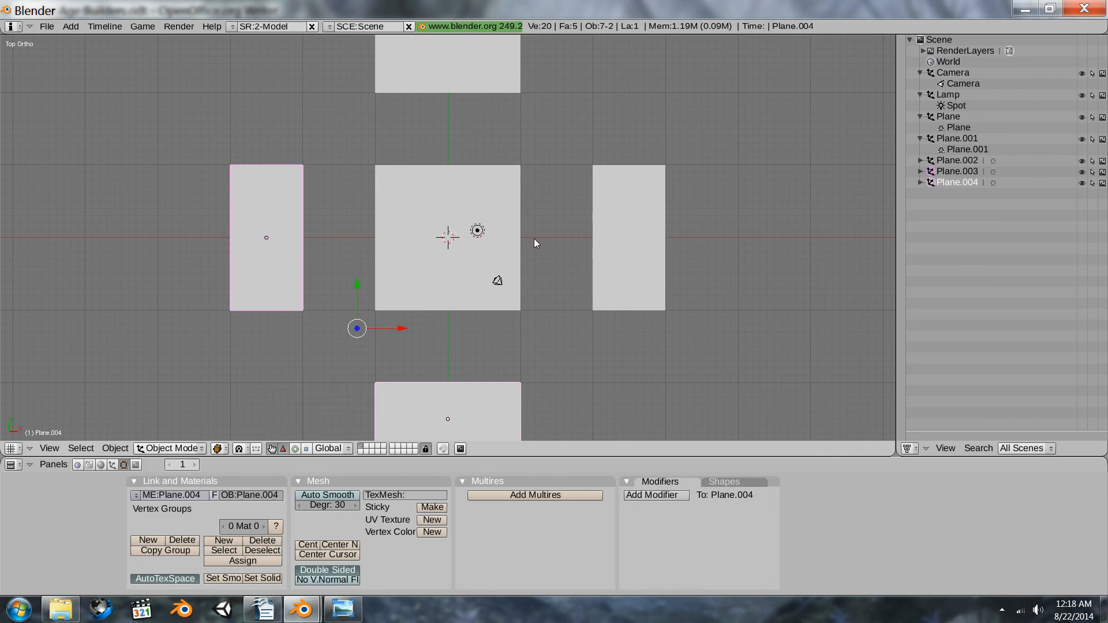
pyautogui.moveTo(518, 264); pyautogui.dragTo(519, 189, button='middle')
pyautogui.moveTo(519, 185)
pyautogui.mouseDown(button='middle')
pyautogui.moveTo(523, 138)
pyautogui.moveTo(517, 190)
pyautogui.mouseUp(button='middle')
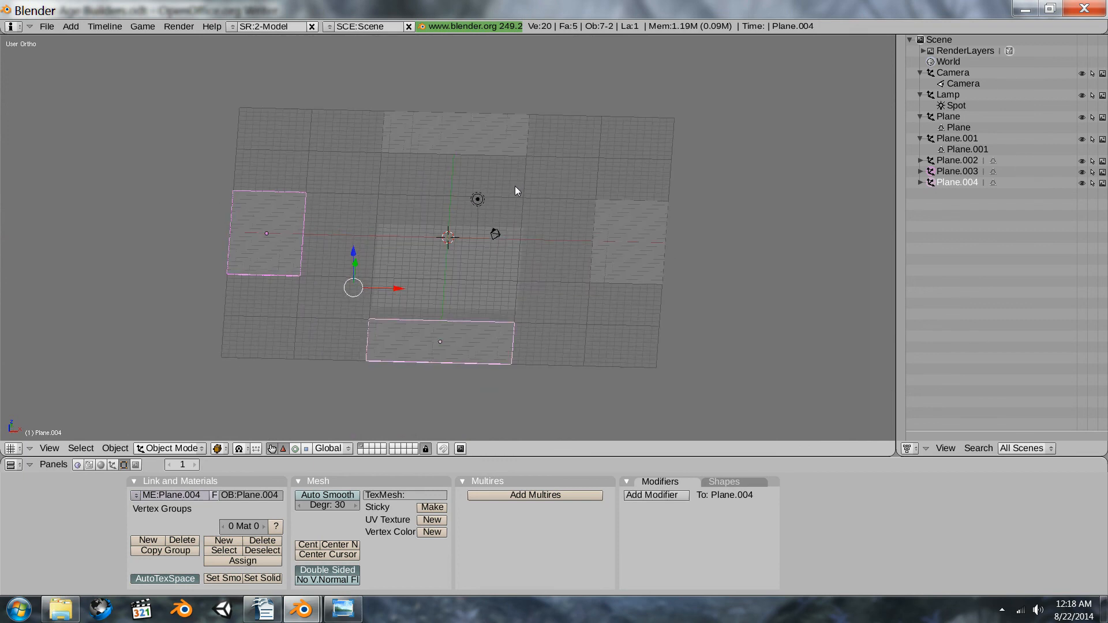
# - Expand the Plane.002, Plane.003 and Plane.004 entries in the outliner
pyautogui.click(920, 160)
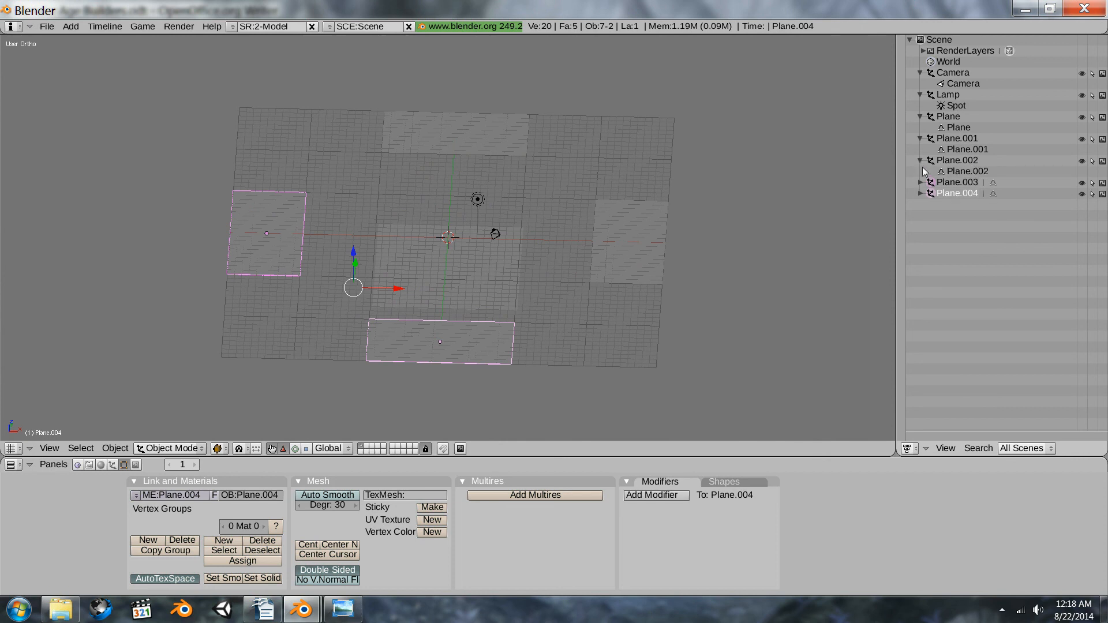
pyautogui.click(920, 183)
pyautogui.click(921, 204)
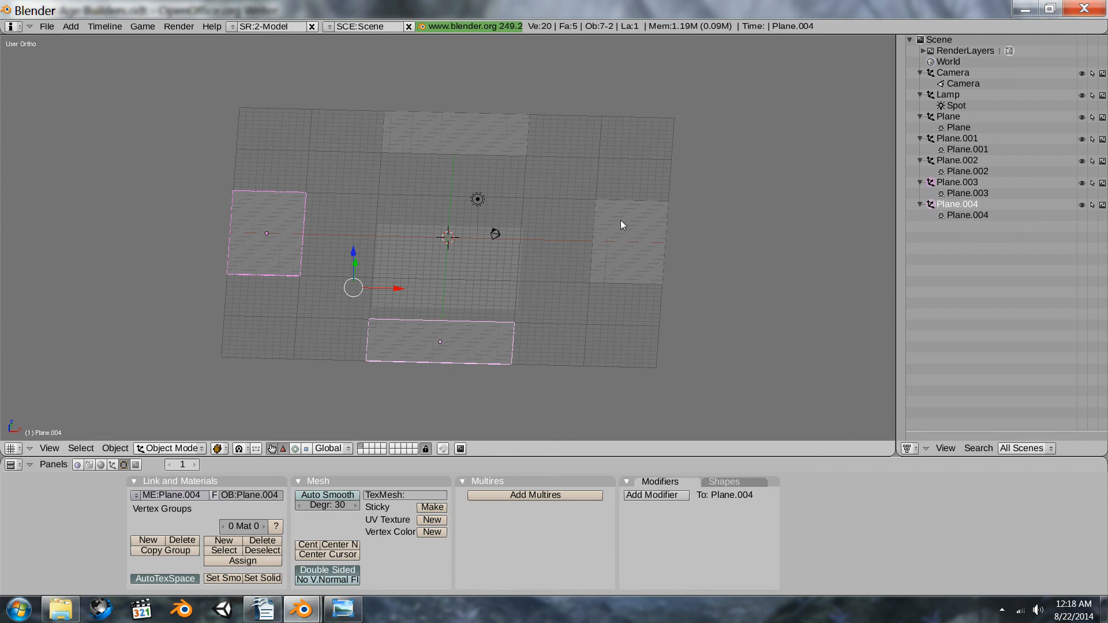
# - Switch to OpenOffice Writer to check the floor-roughing notes, and minimize both the notes and the layout.jpg sketch
pyautogui.click(261, 610)
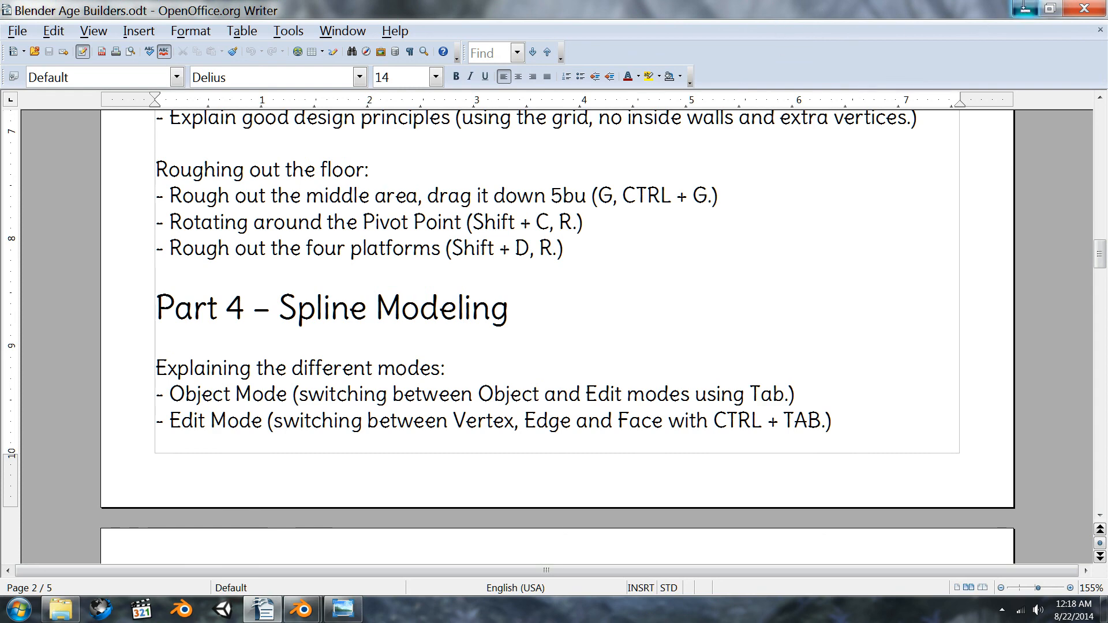
pyautogui.click(1025, 9)
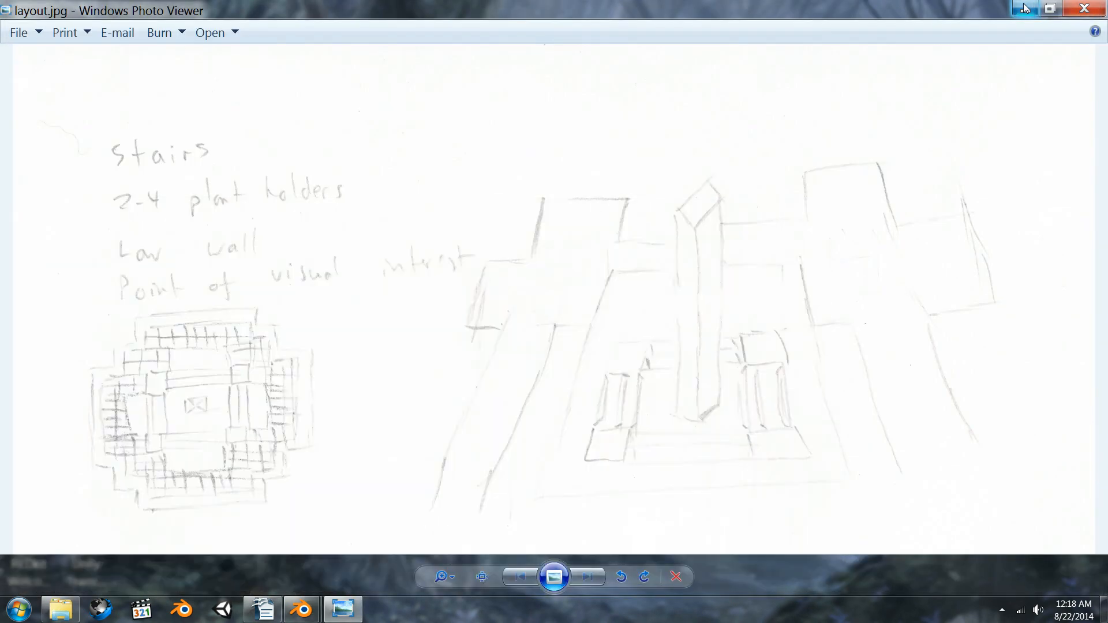
pyautogui.click(1025, 8)
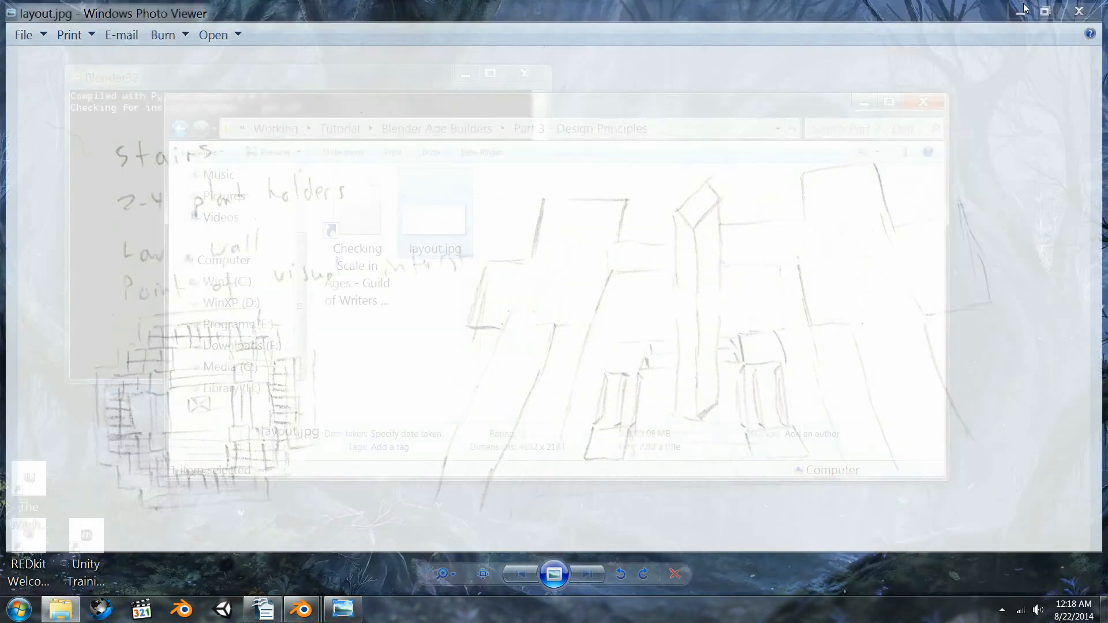